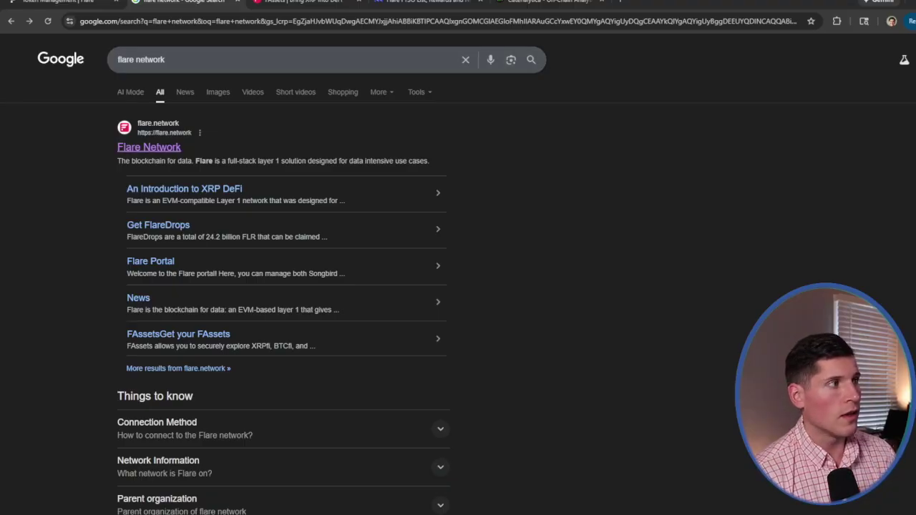
# - Open the Flare Network website from the search results and go through its Delegate & Stake page to the Flare Portal
pyautogui.click(149, 147)
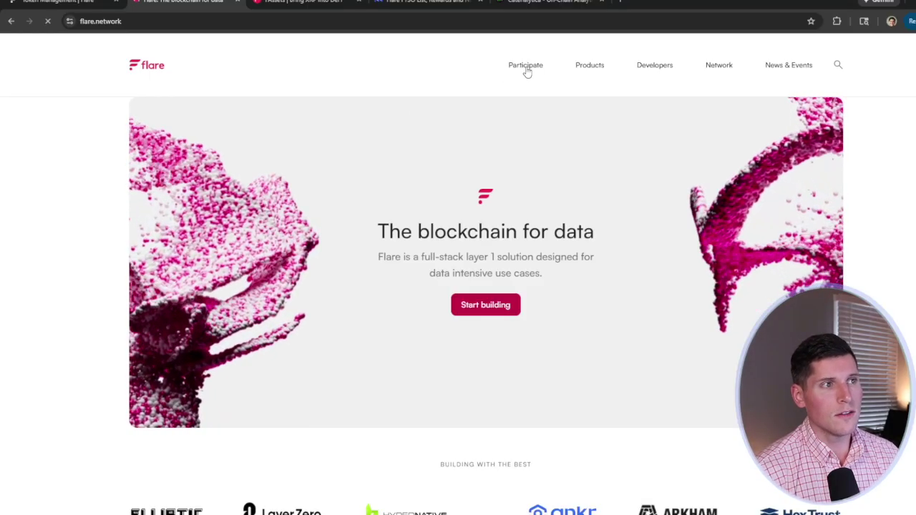
pyautogui.moveTo(526, 72)
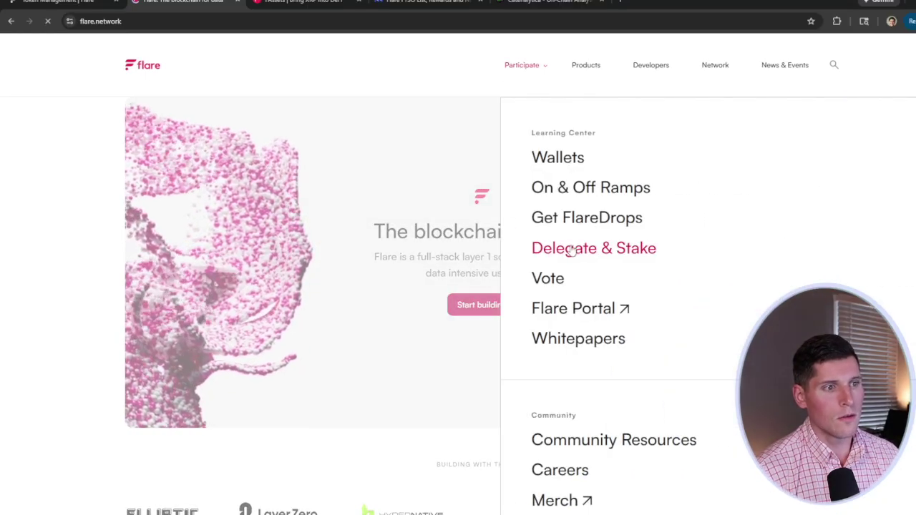
pyautogui.moveTo(587, 69)
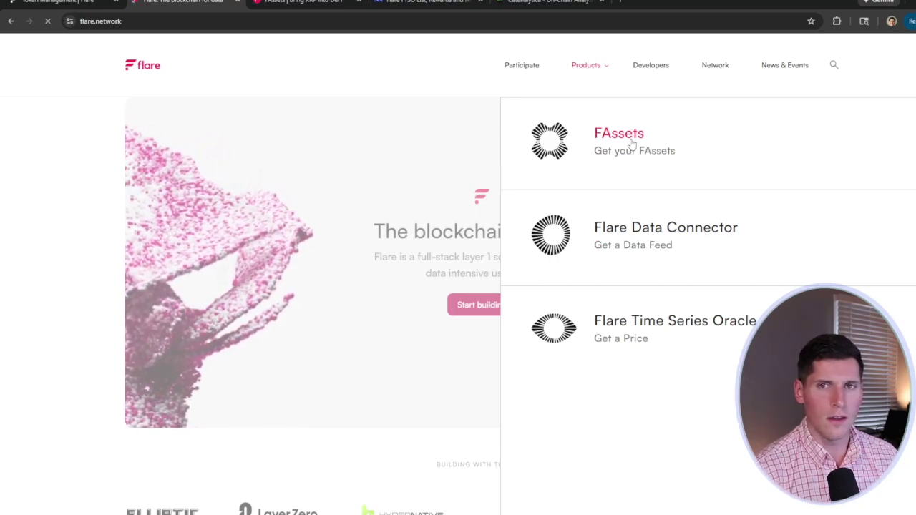
pyautogui.click(530, 68)
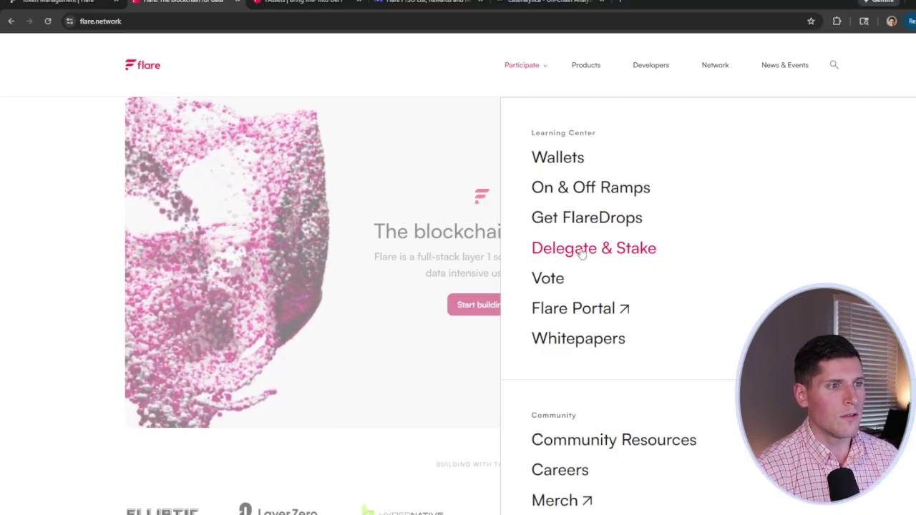
pyautogui.click(582, 250)
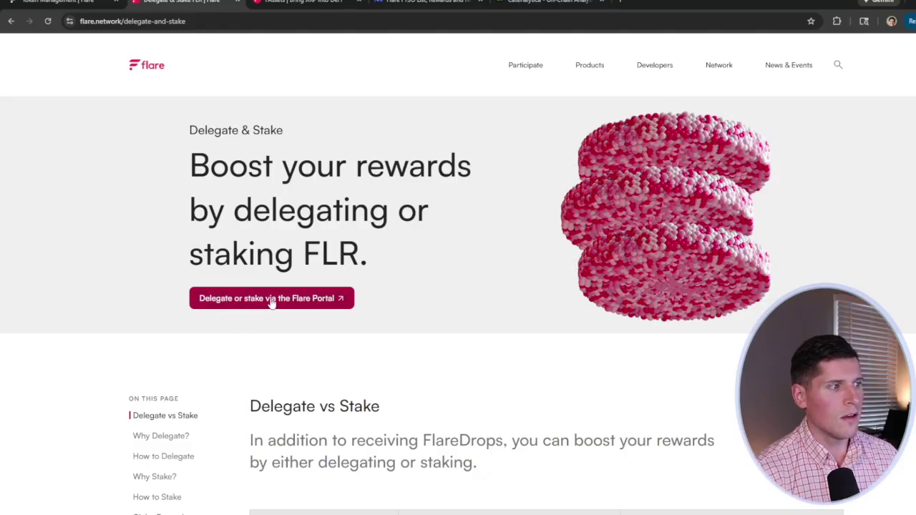
pyautogui.click(316, 301)
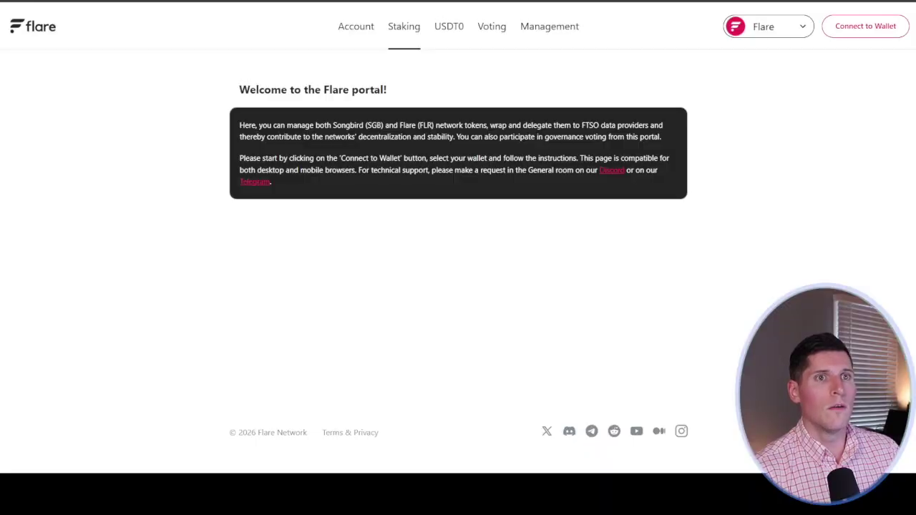
# - Connect a wallet to the portal through Wallet Connect, browsing the full list of supported wallets
pyautogui.click(867, 26)
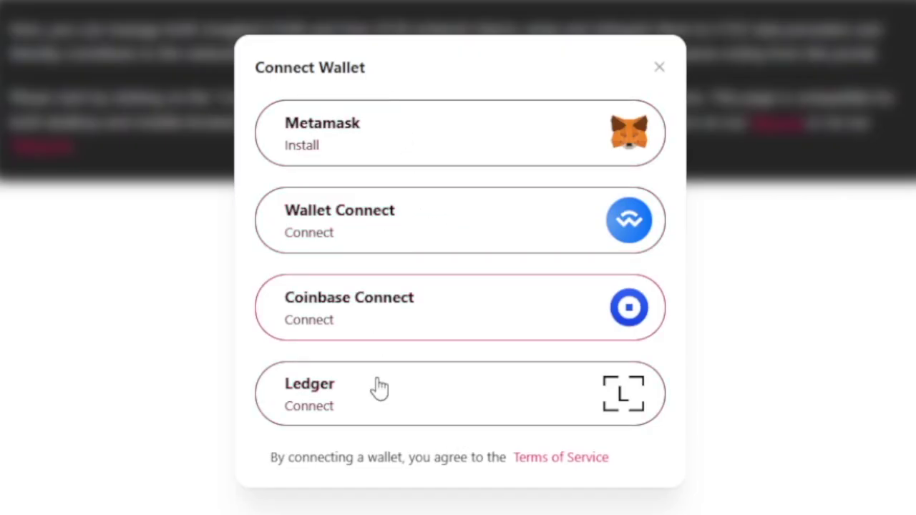
pyautogui.click(455, 242)
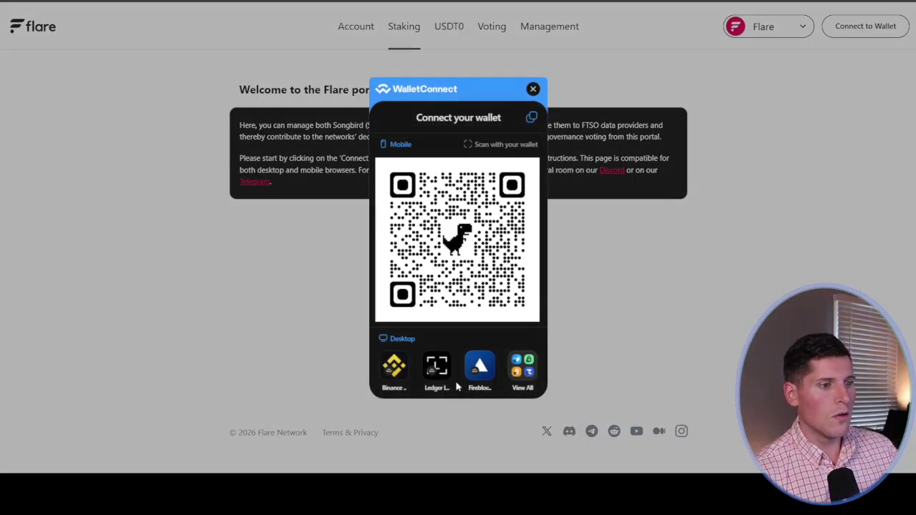
pyautogui.click(522, 369)
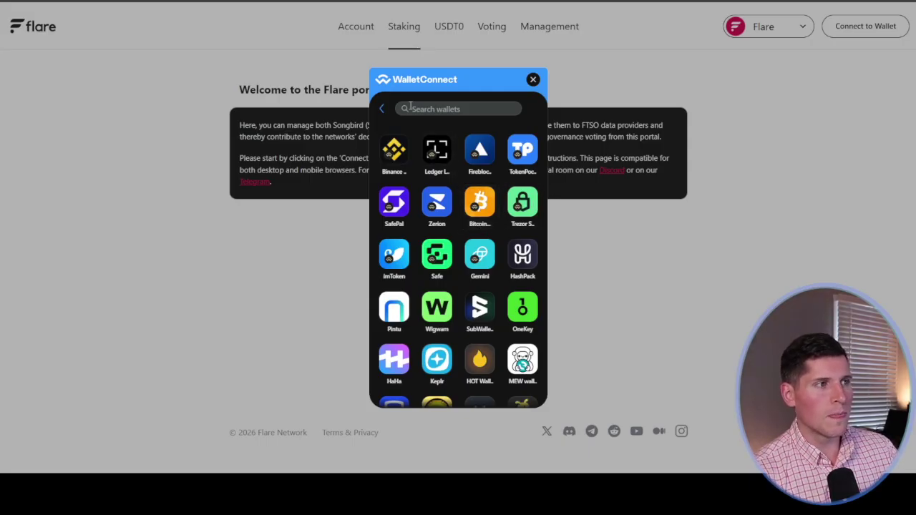
pyautogui.click(381, 111)
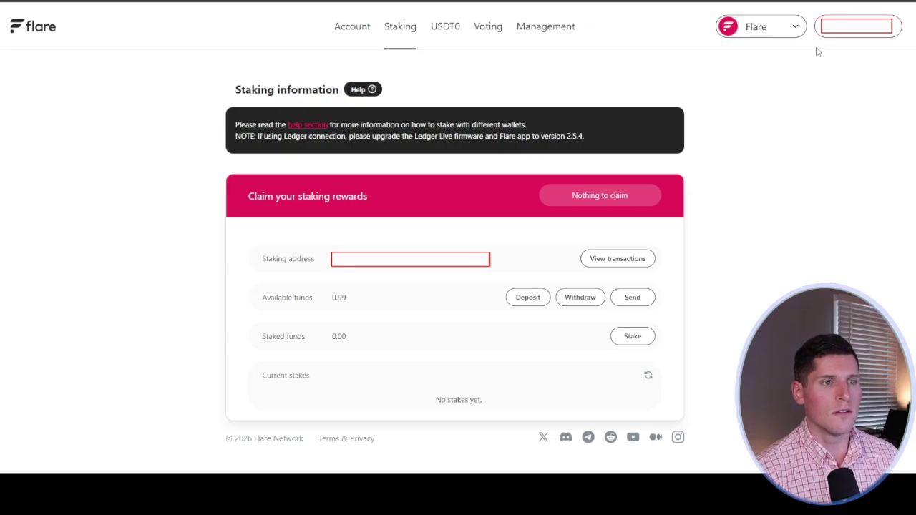
# - Try out the stake form with an amount of 50,000 FLR, browse the validator nodes, and leave without staking
pyautogui.moveTo(337, 339)
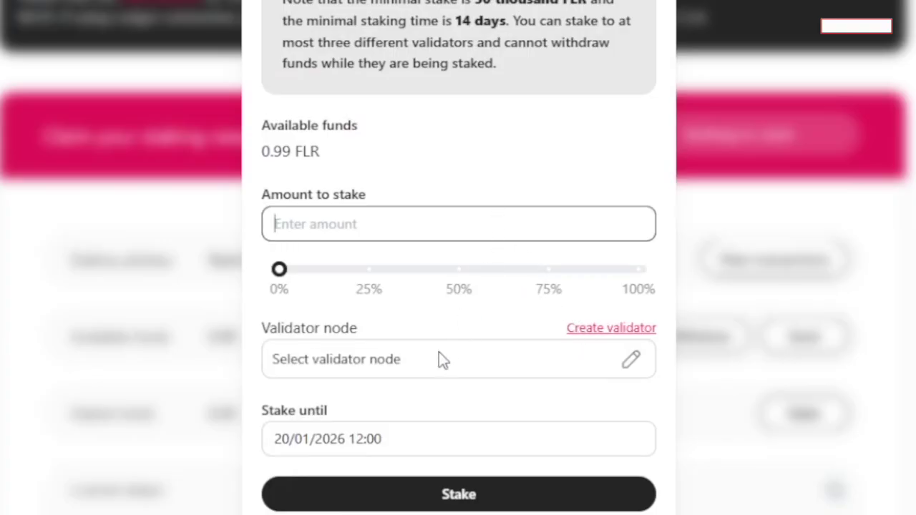
pyautogui.moveTo(392, 280)
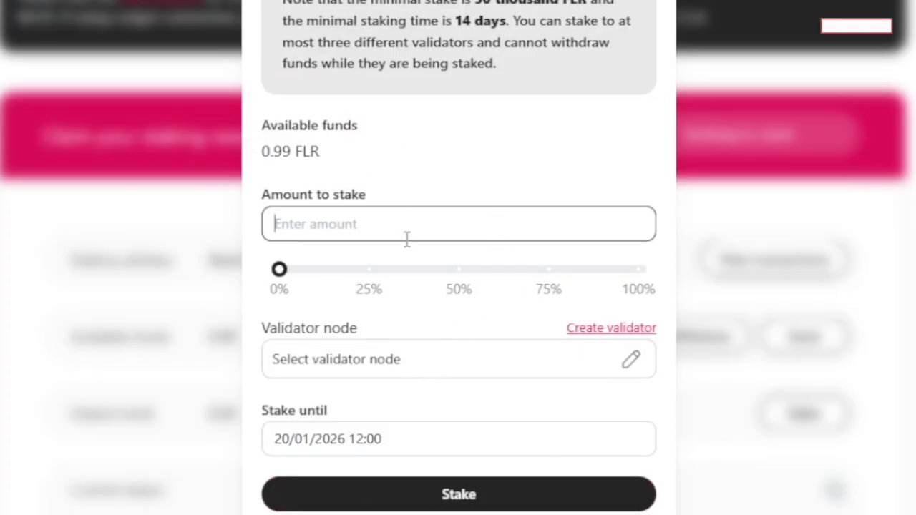
pyautogui.write('50,000')
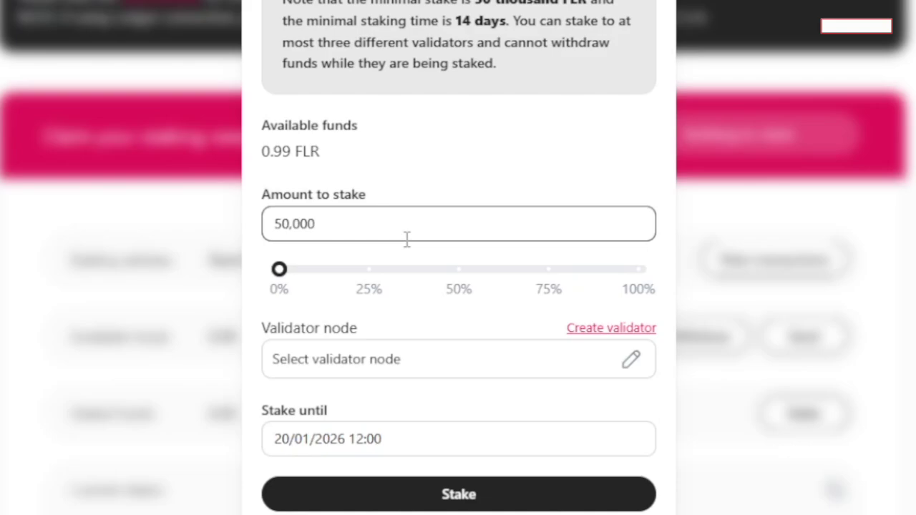
pyautogui.click(553, 360)
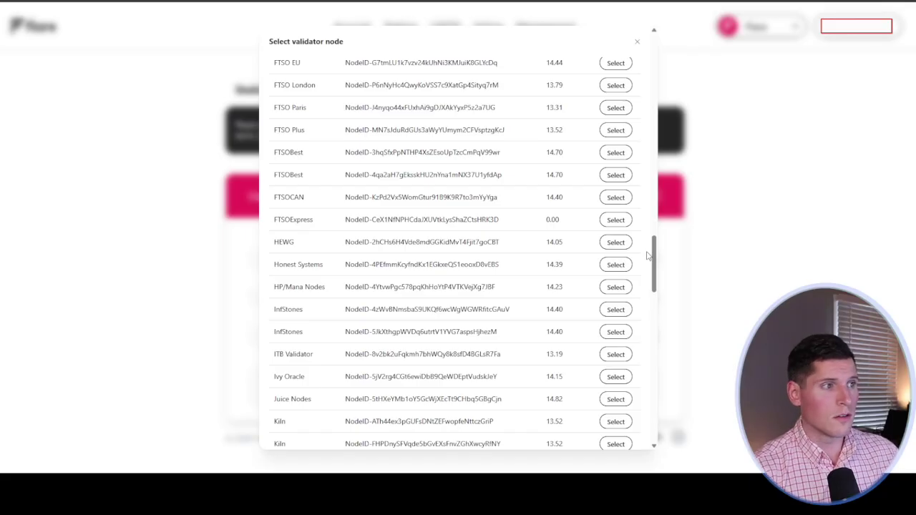
pyautogui.click(615, 220)
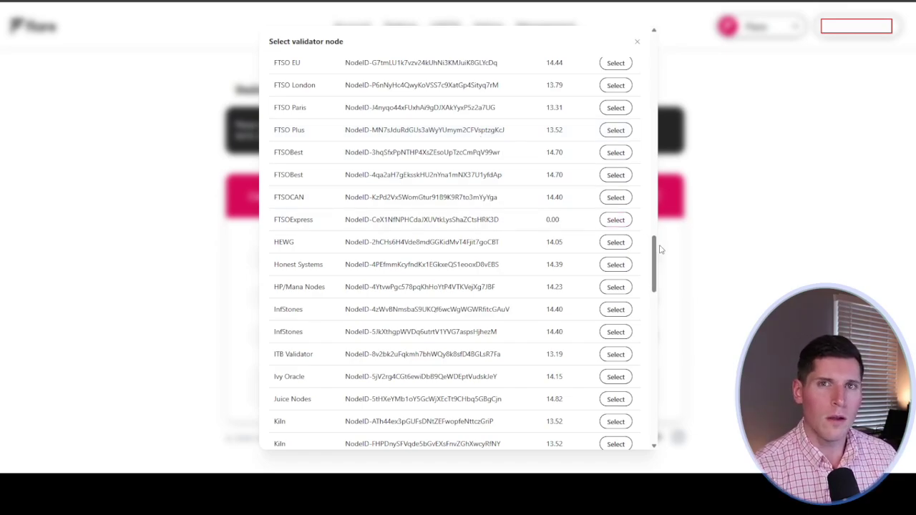
pyautogui.moveTo(652, 248); pyautogui.dragTo(654, 252)
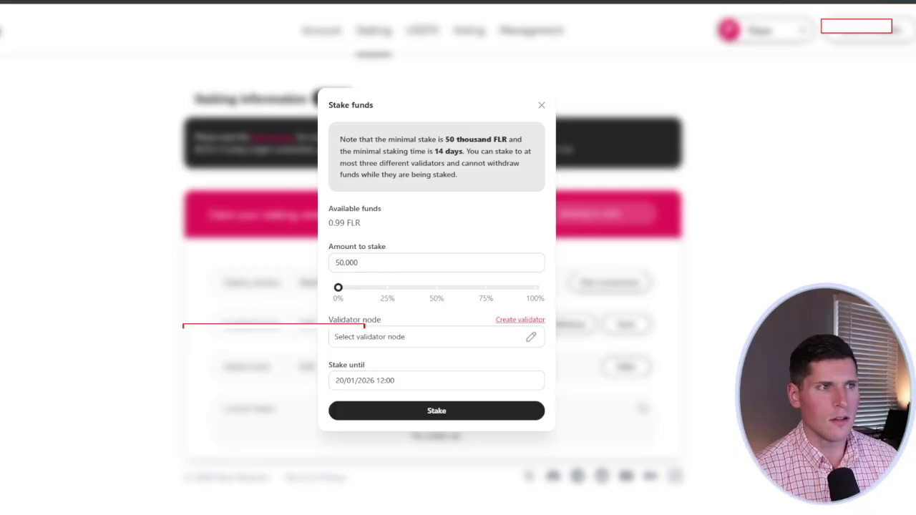
pyautogui.click(308, 53)
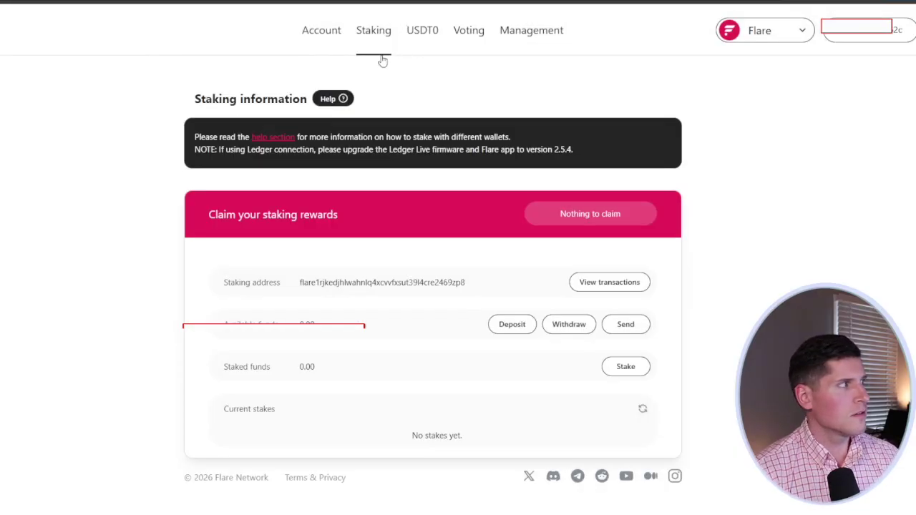
# - Open the main account overview and examine the FLR balance
pyautogui.click(321, 30)
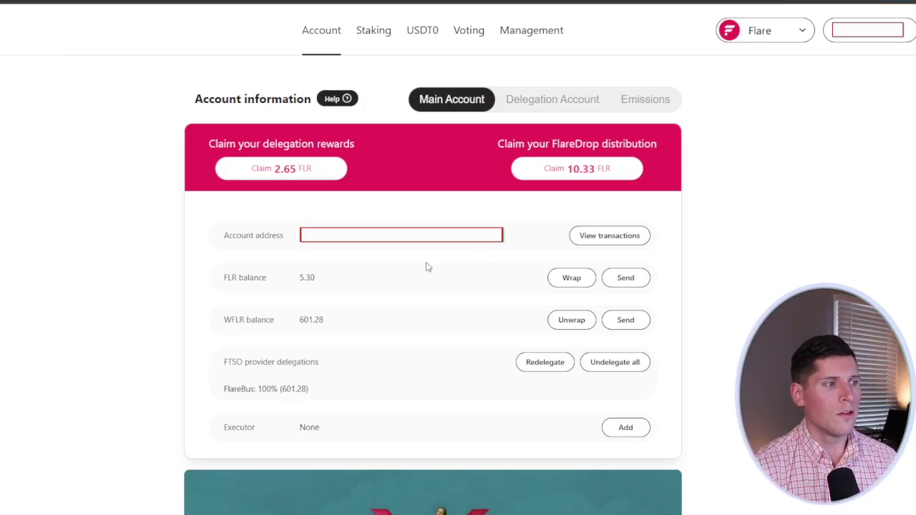
pyautogui.moveTo(322, 285); pyautogui.dragTo(219, 279)
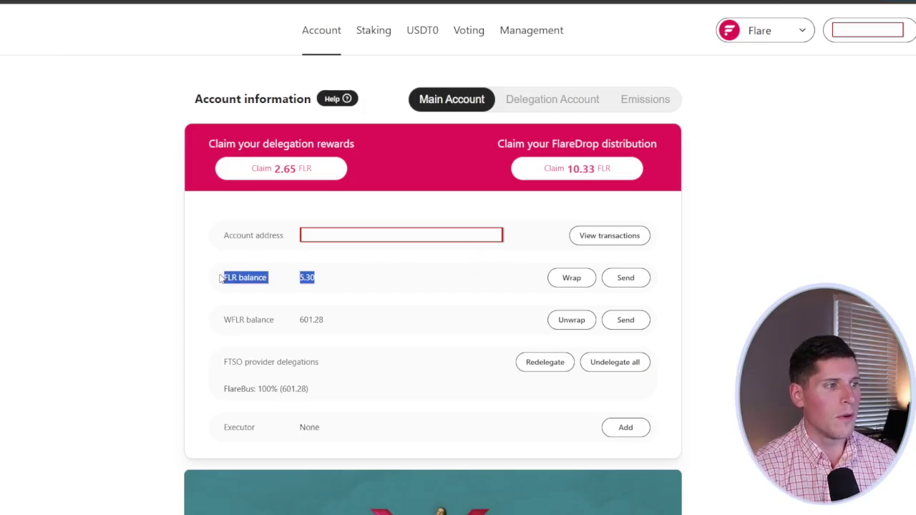
pyautogui.click(536, 297)
# - Try out the Wrap FLR Tokens form with an amount of 100, clear it, and leave without wrapping
pyautogui.click(571, 278)
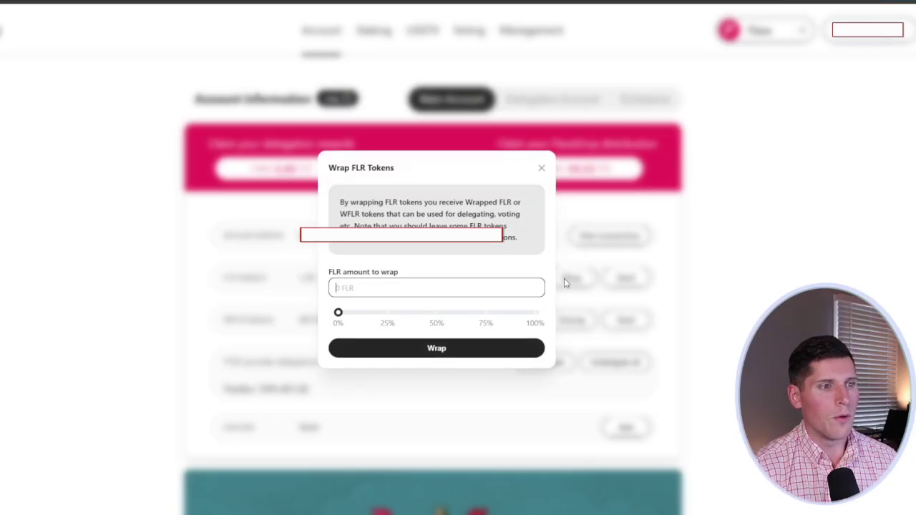
pyautogui.moveTo(234, 359)
pyautogui.mouseDown()
pyautogui.moveTo(647, 379)
pyautogui.moveTo(680, 366)
pyautogui.moveTo(385, 379)
pyautogui.moveTo(225, 361)
pyautogui.mouseUp()
pyautogui.click(286, 317)
pyautogui.press('BackSpace')
pyautogui.write('1')
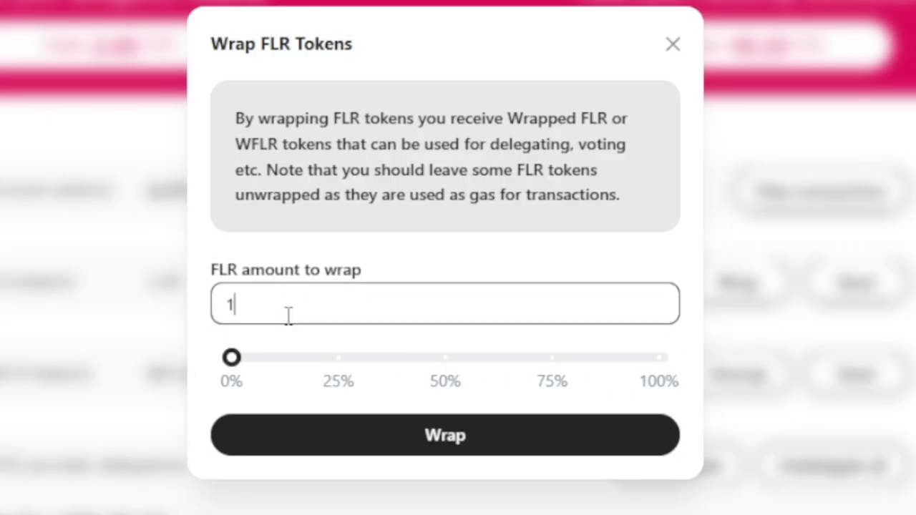
pyautogui.write('00')
pyautogui.press('BackSpace')
pyautogui.press('BackSpace')
pyautogui.press('BackSpace')
pyautogui.click(672, 45)
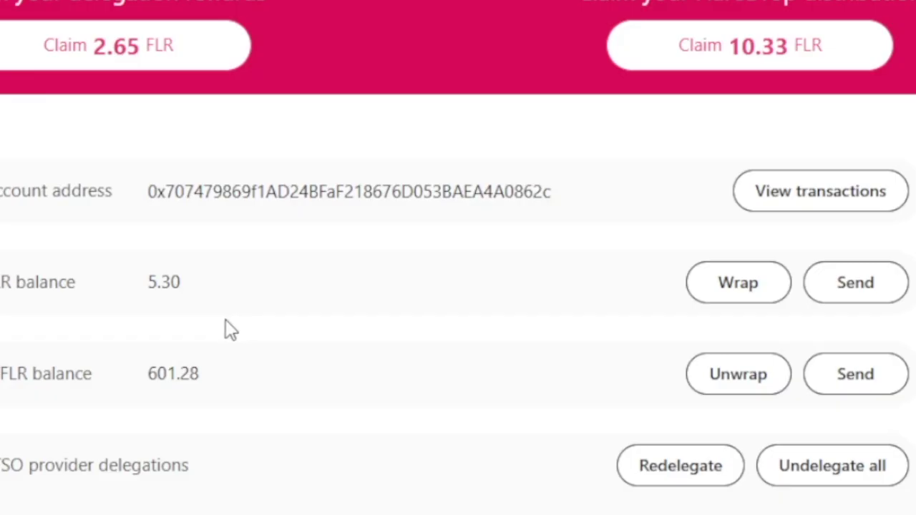
# - Examine the WFLR balance and the current FTSO provider delegations
pyautogui.moveTo(0, 376); pyautogui.dragTo(182, 389)
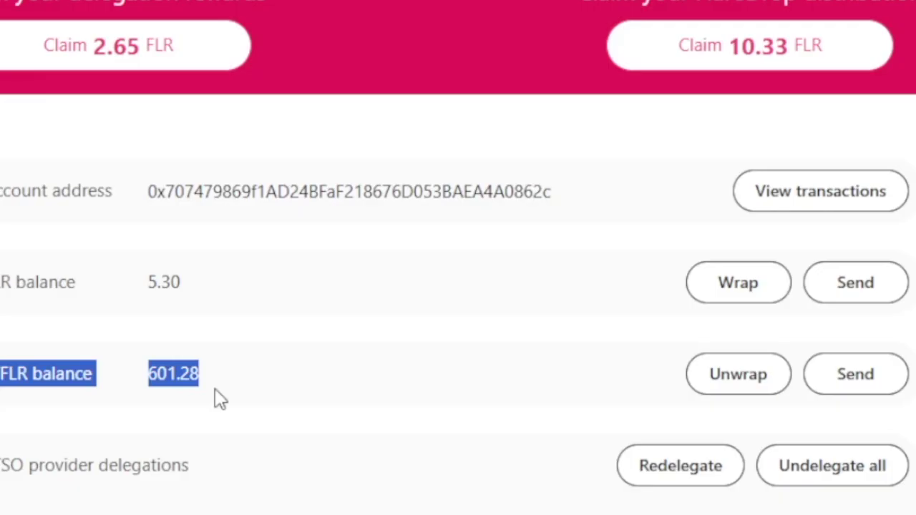
pyautogui.click(133, 362)
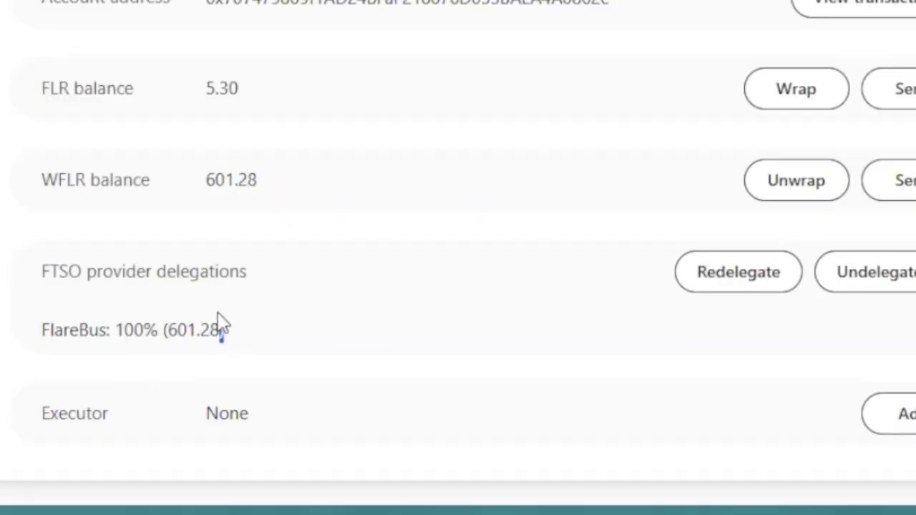
pyautogui.moveTo(220, 326); pyautogui.dragTo(37, 278)
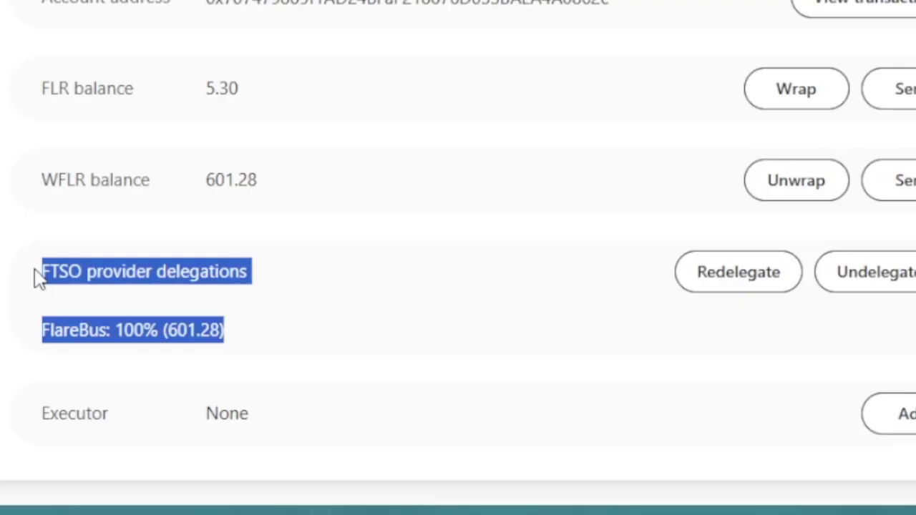
# - Browse the FTSO providers for redelegation, submit 100% to FlareBus as main provider, and dismiss the transaction approval request
pyautogui.click(727, 276)
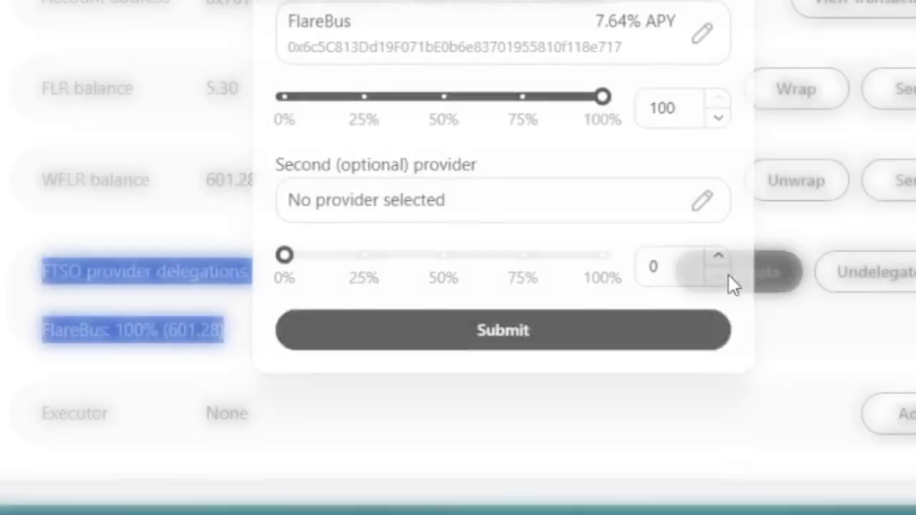
pyautogui.click(712, 33)
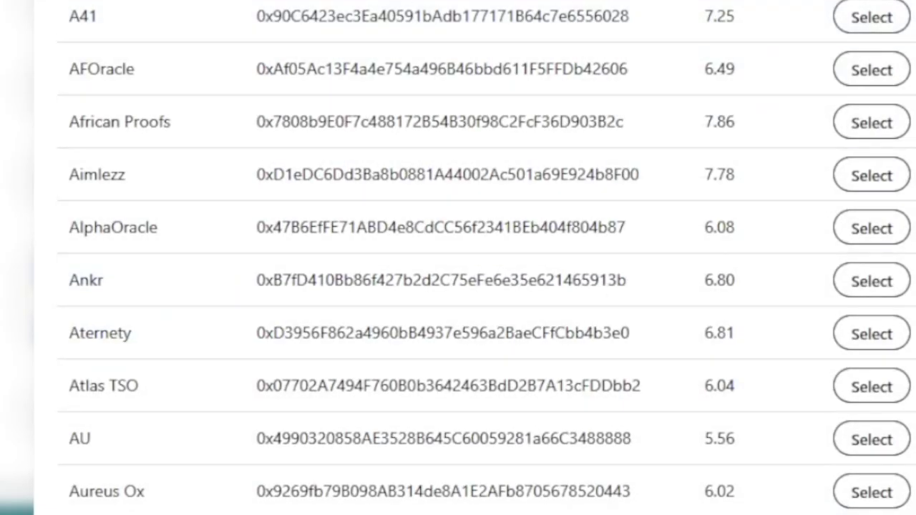
pyautogui.scroll(-15, 487, 258)
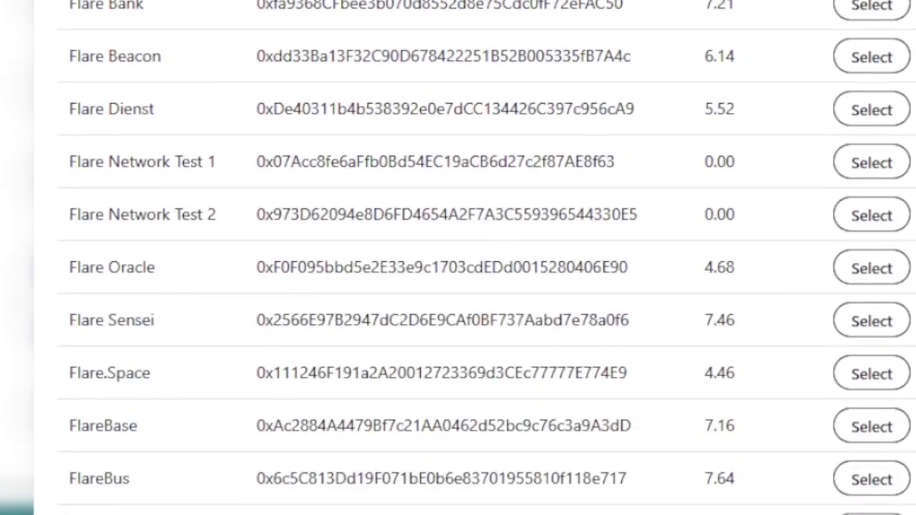
pyautogui.scroll(-8, 486, 257)
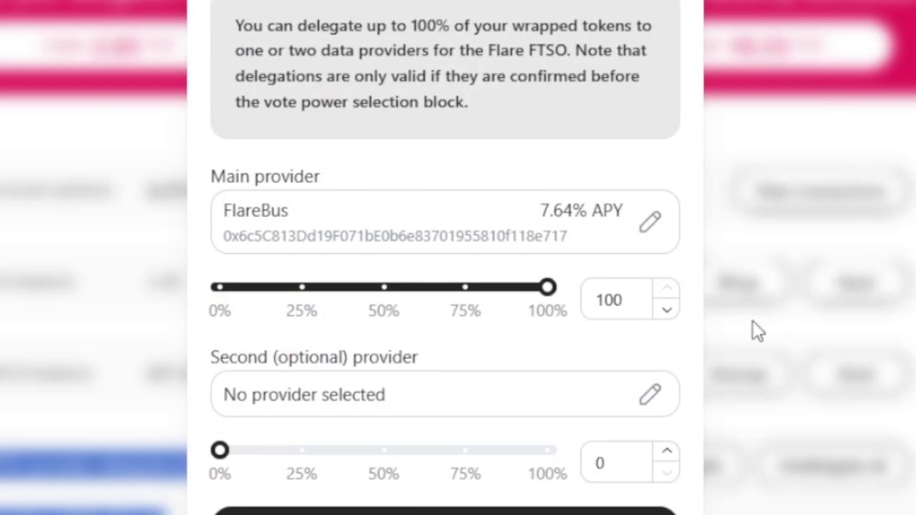
pyautogui.click(653, 398)
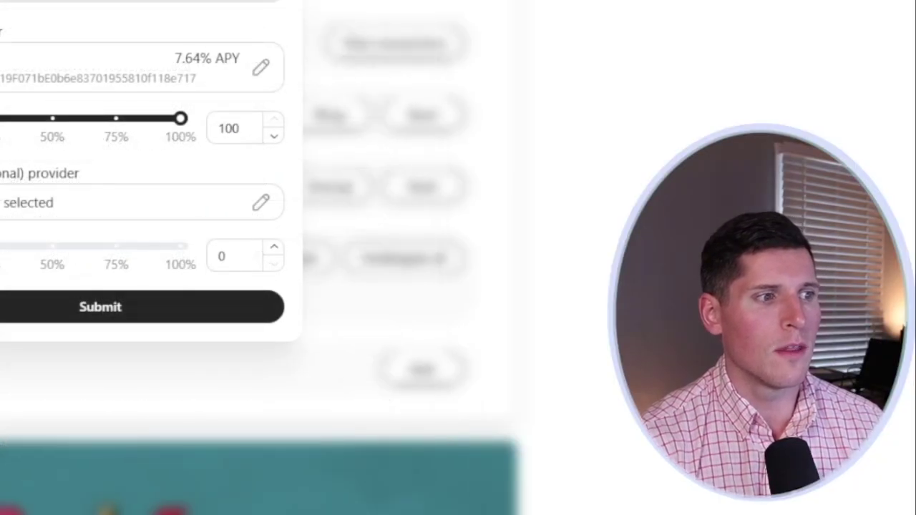
pyautogui.moveTo(278, 404); pyautogui.dragTo(206, 405)
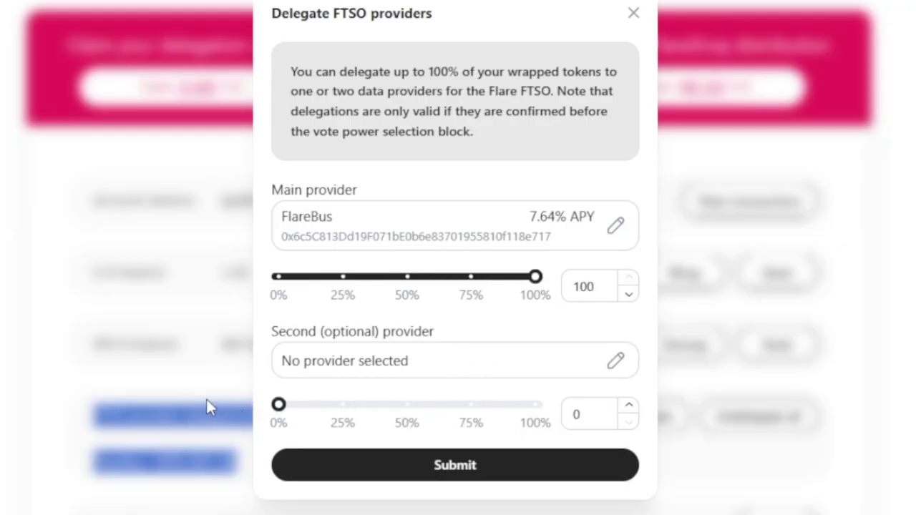
pyautogui.click(419, 475)
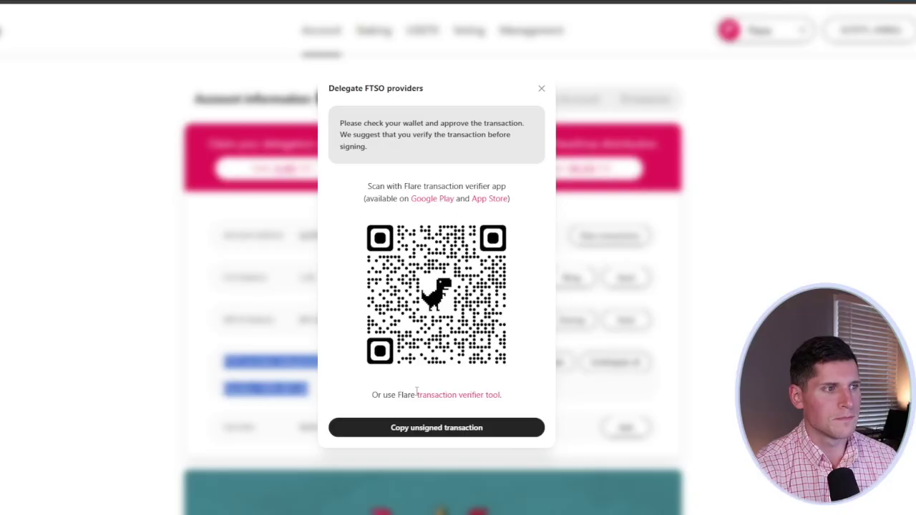
pyautogui.click(541, 89)
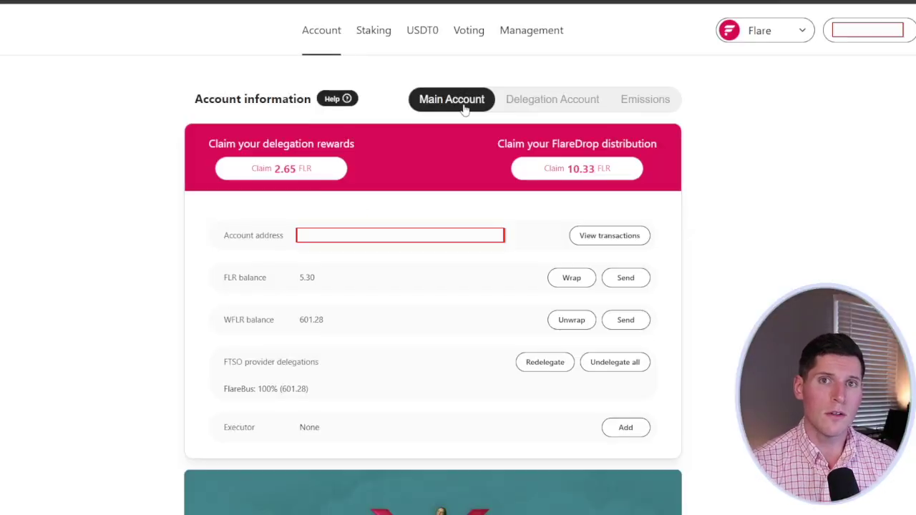
# - Claim the delegation rewards, and claim all unclaimed FlareDrop distribution months with the reward wrapped after claiming
pyautogui.click(320, 178)
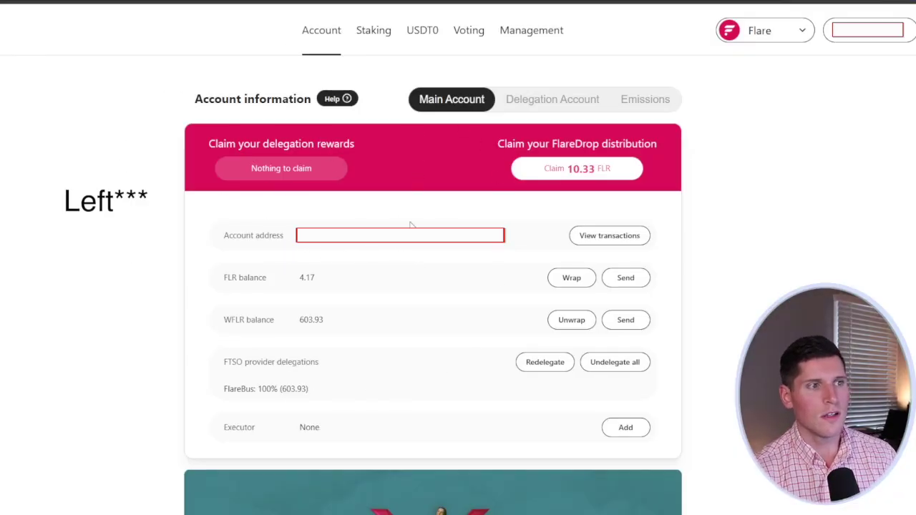
pyautogui.click(549, 181)
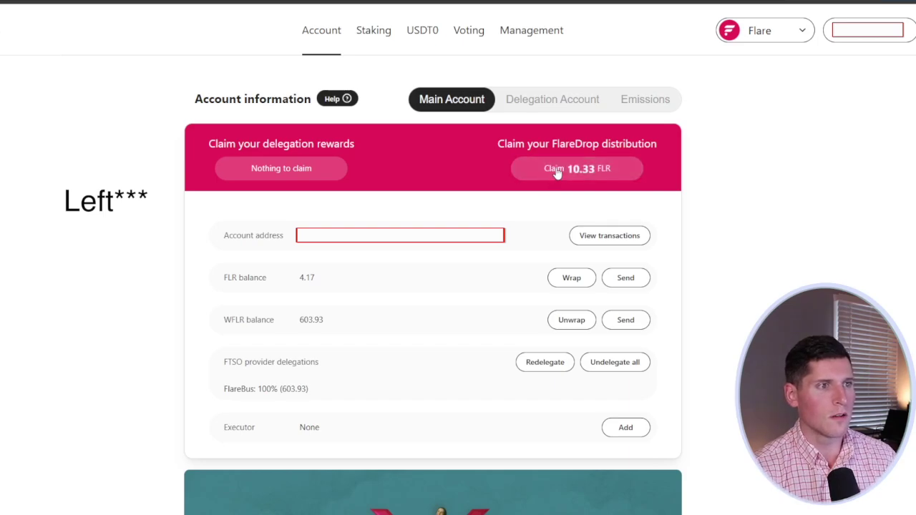
pyautogui.click(556, 169)
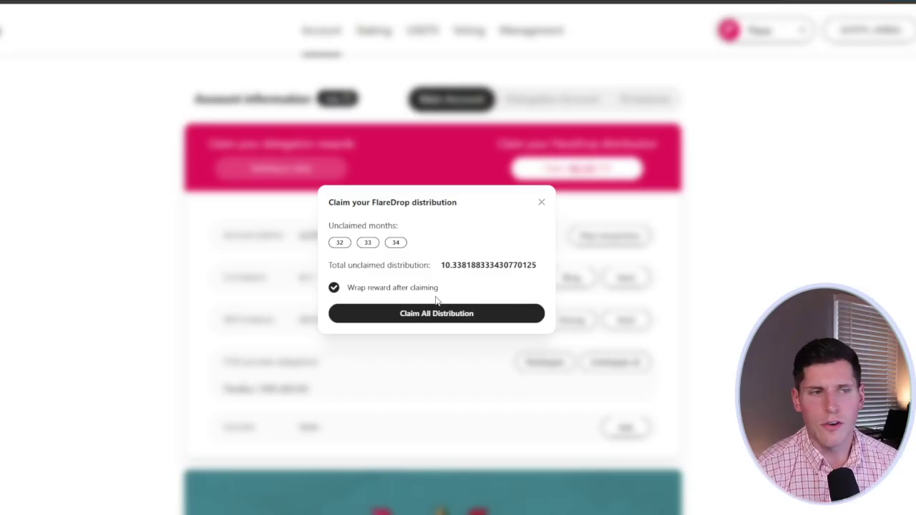
pyautogui.click(402, 320)
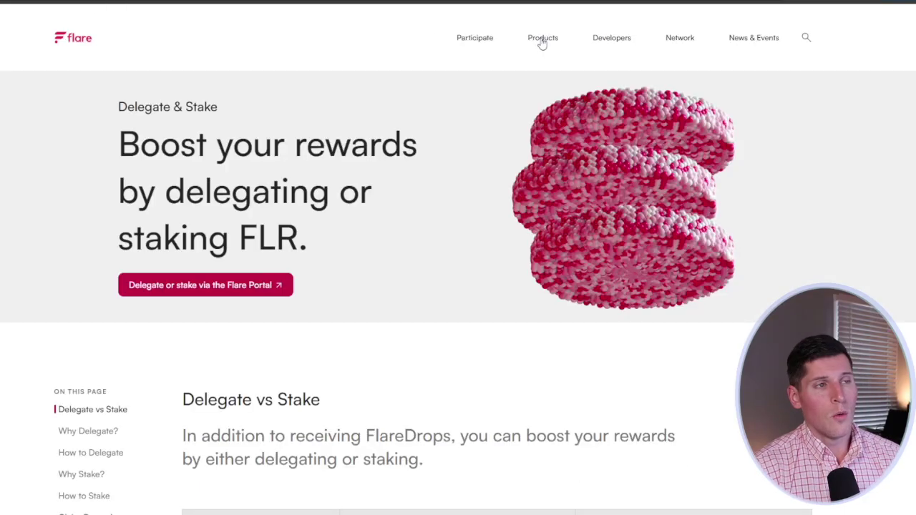
# - Open the FAssets product page on the Flare website and go to its FXRP minting site
pyautogui.click(542, 41)
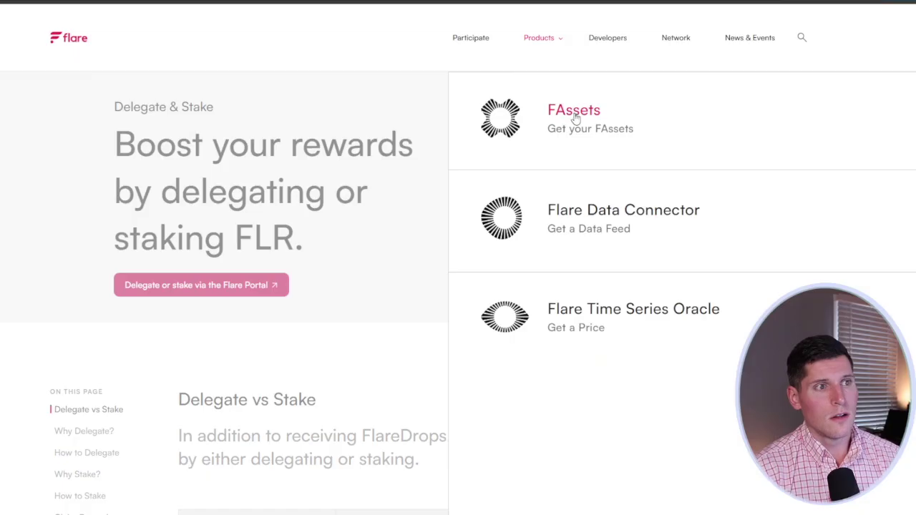
pyautogui.click(574, 115)
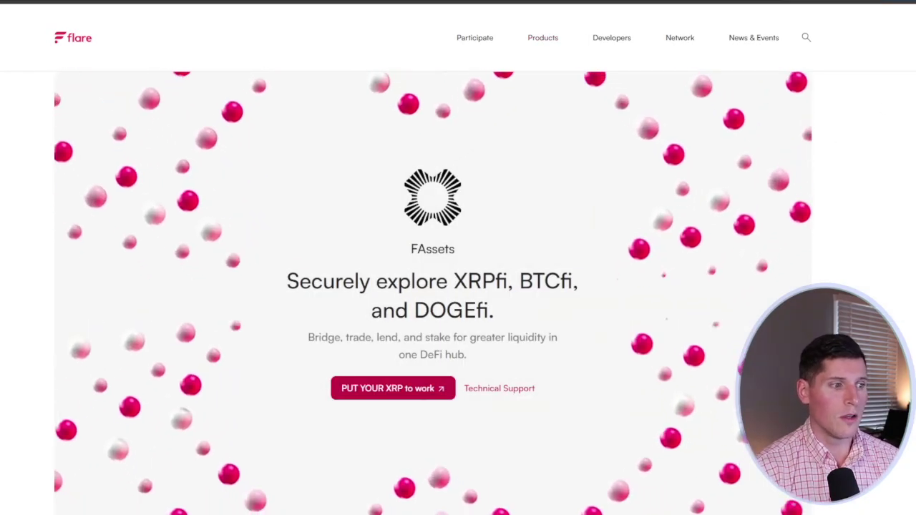
pyautogui.scroll(-6, 458, 286)
pyautogui.scroll(-3, 307, 221)
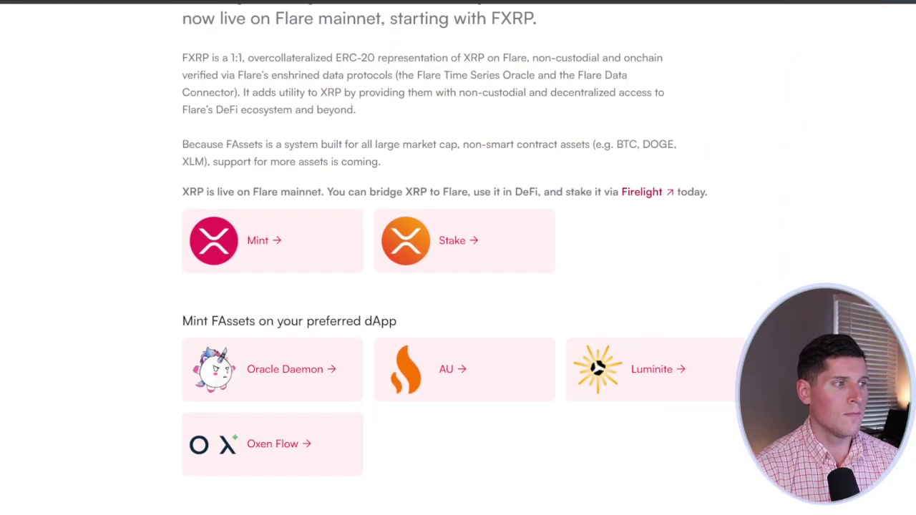
pyautogui.click(317, 241)
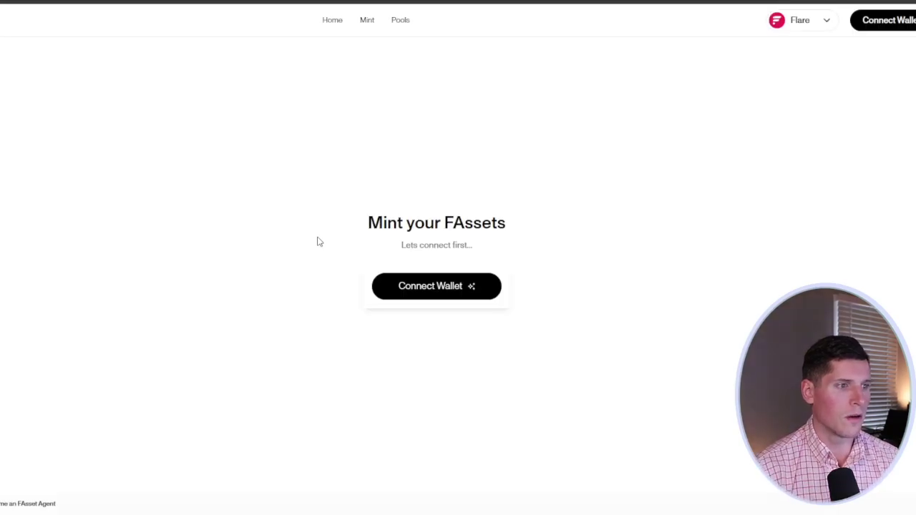
# - Connect a wallet to the minting site through Wallet Connect with the Flare Mainnet and XRPL networks
pyautogui.click(430, 284)
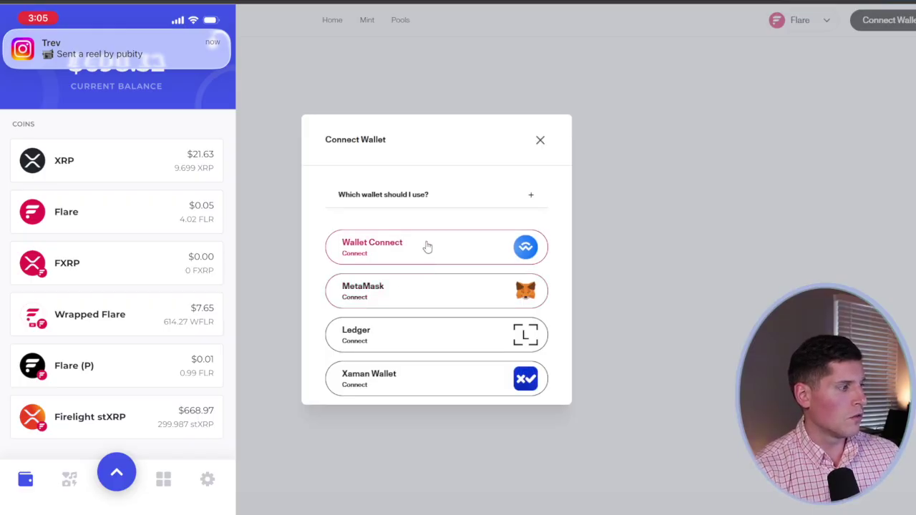
pyautogui.click(427, 247)
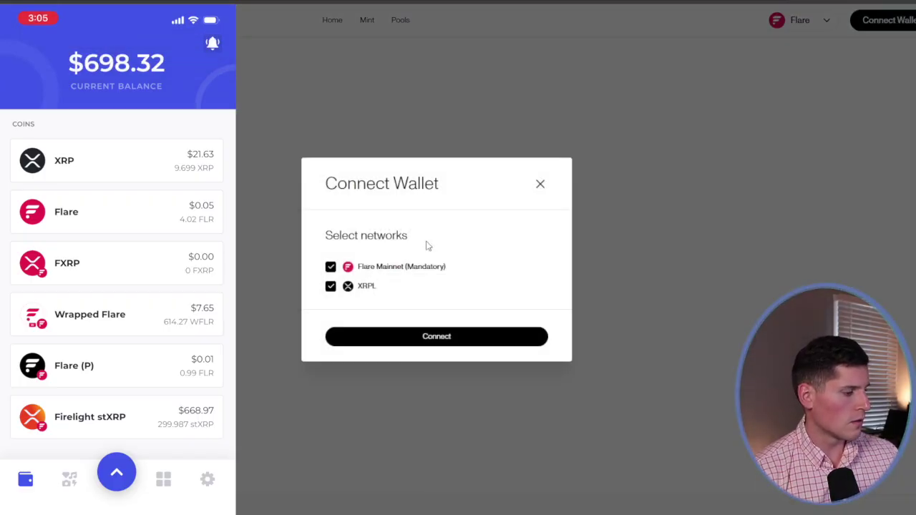
pyautogui.click(439, 341)
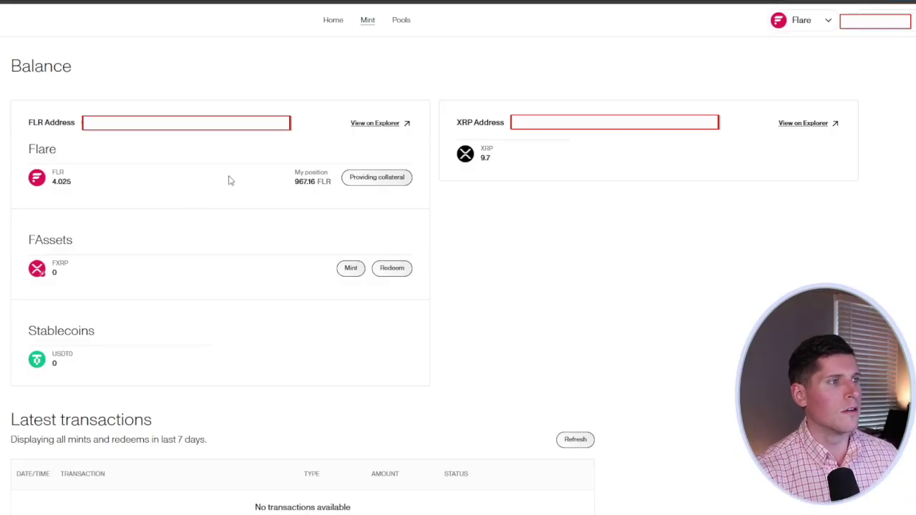
# - Examine the FLR position on the Balance page and where it is providing collateral
pyautogui.moveTo(294, 181); pyautogui.dragTo(332, 186)
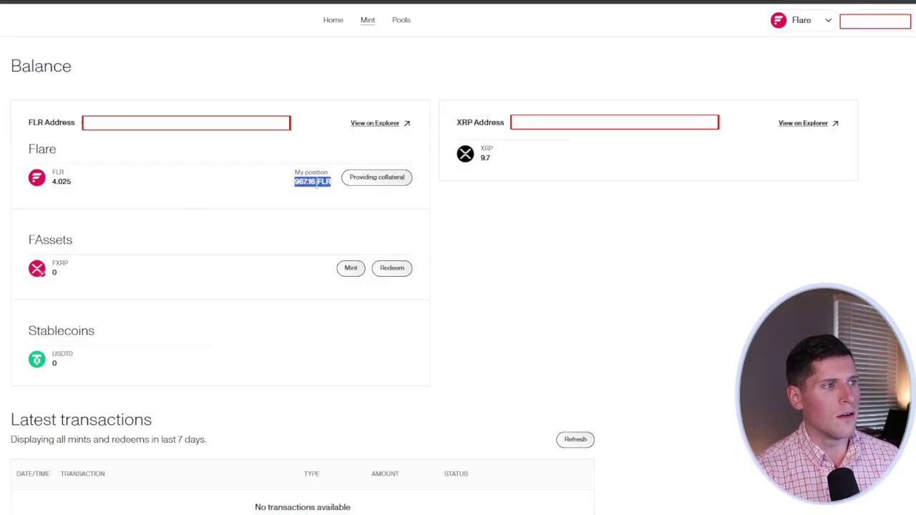
pyautogui.click(286, 186)
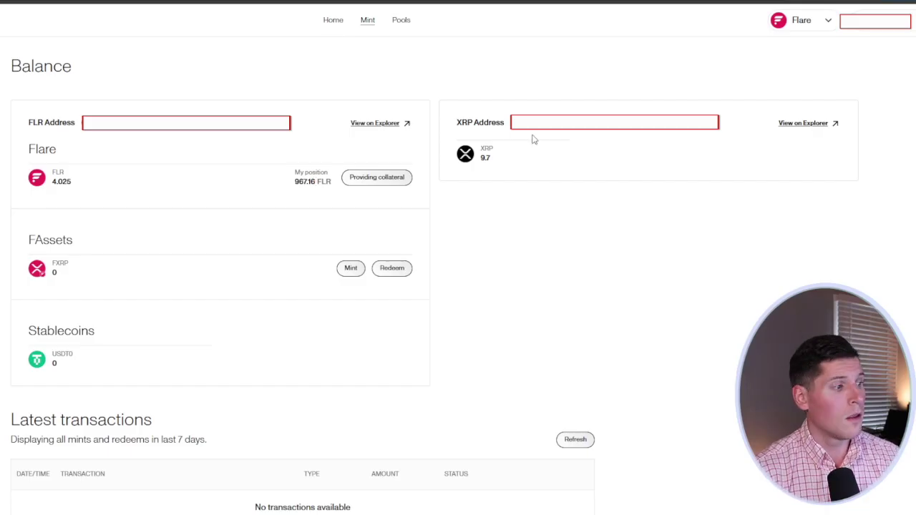
pyautogui.click(371, 179)
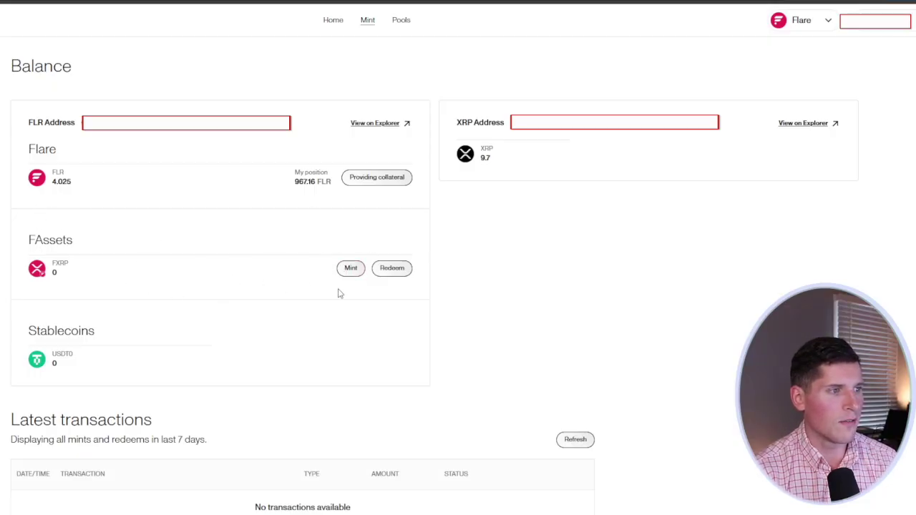
# - Review the Mint FXRP form's lot and fee fields without minting, and check the FXRP balance
pyautogui.click(352, 267)
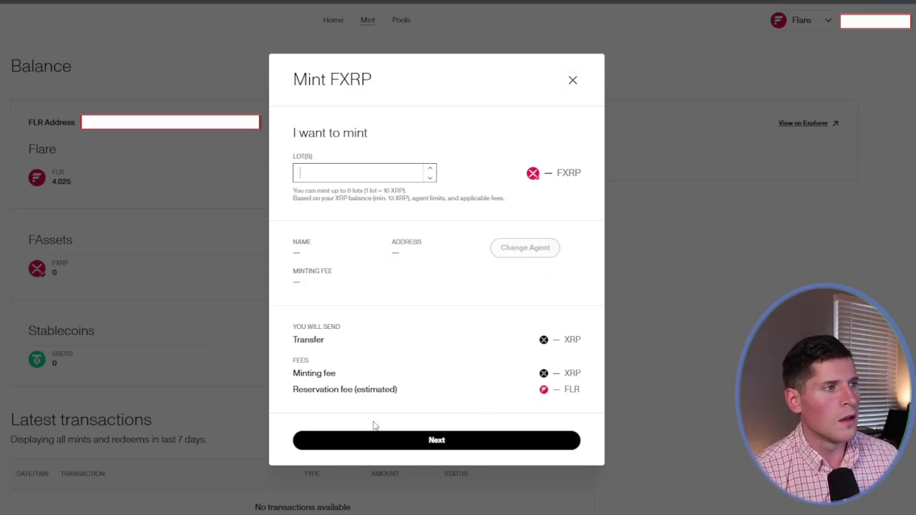
pyautogui.click(571, 81)
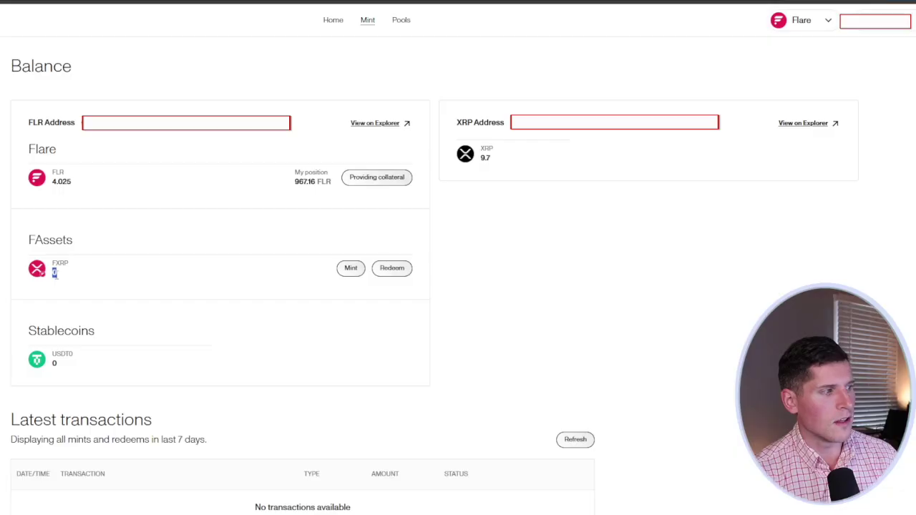
pyautogui.moveTo(60, 281); pyautogui.dragTo(40, 282)
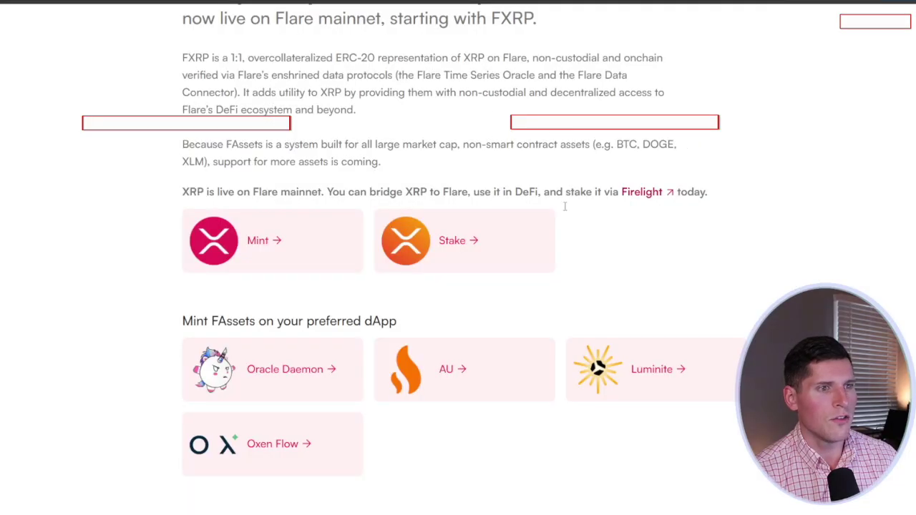
# - Open the Firelight XRP staking app from the FAssets page and connect the wallet to it
pyautogui.click(511, 235)
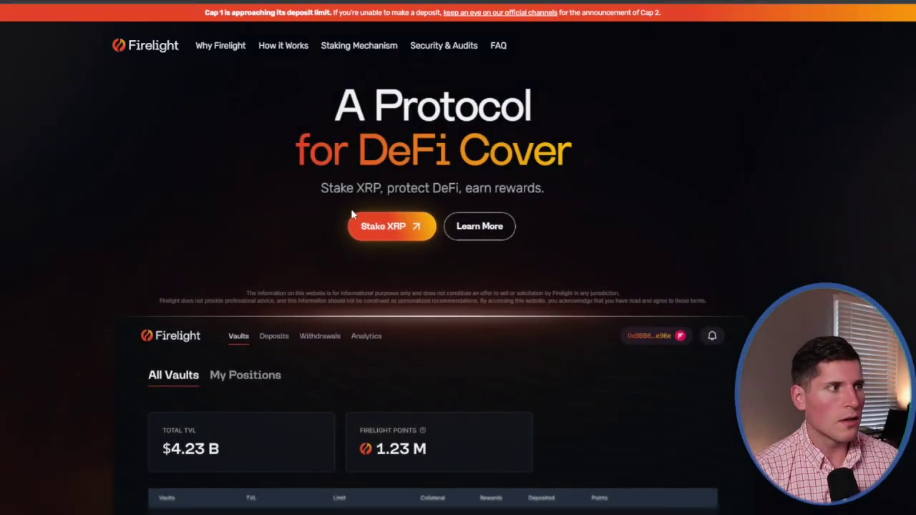
pyautogui.click(401, 231)
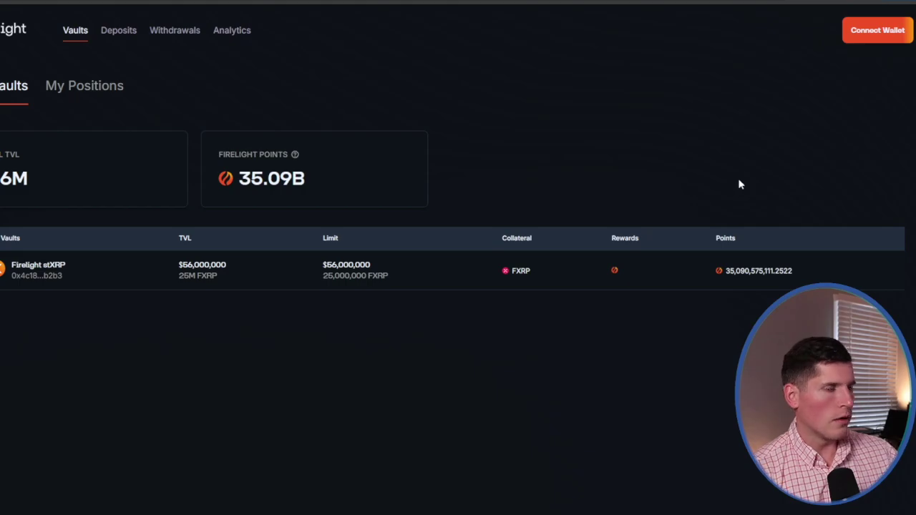
pyautogui.click(862, 36)
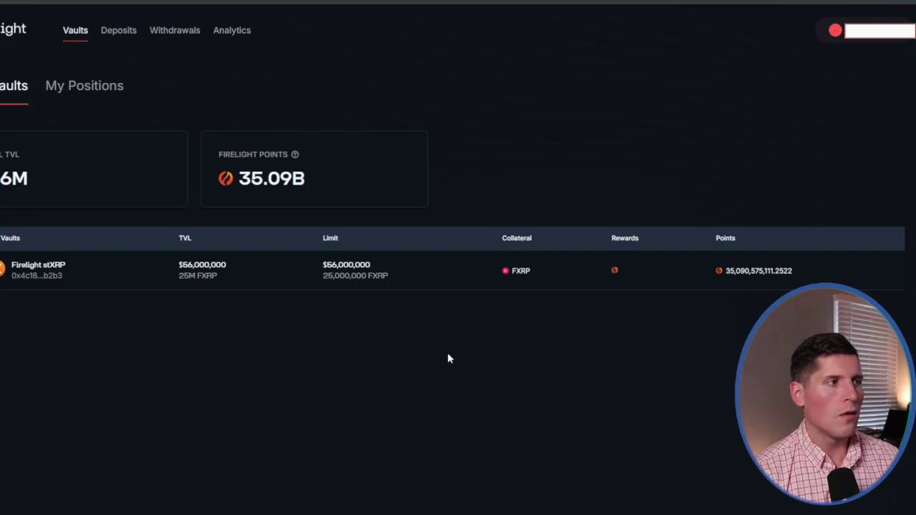
# - Examine the personal Firelight positions, including the Firelight points and the stXRP vault's FXRP limit
pyautogui.click(82, 86)
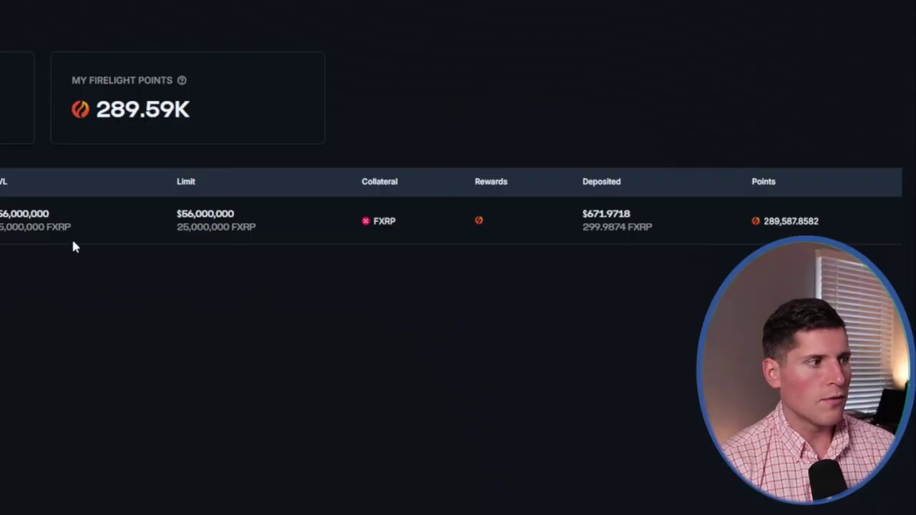
pyautogui.doubleClick(196, 111)
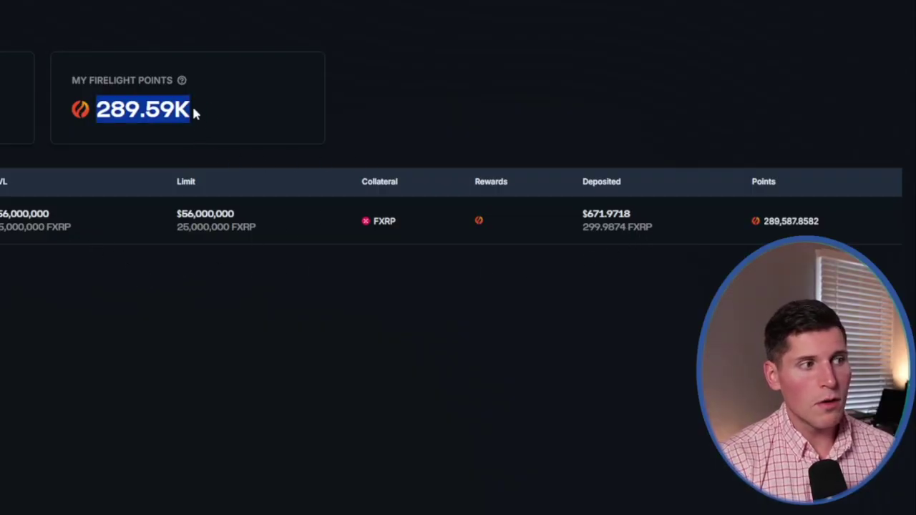
pyautogui.click(194, 111)
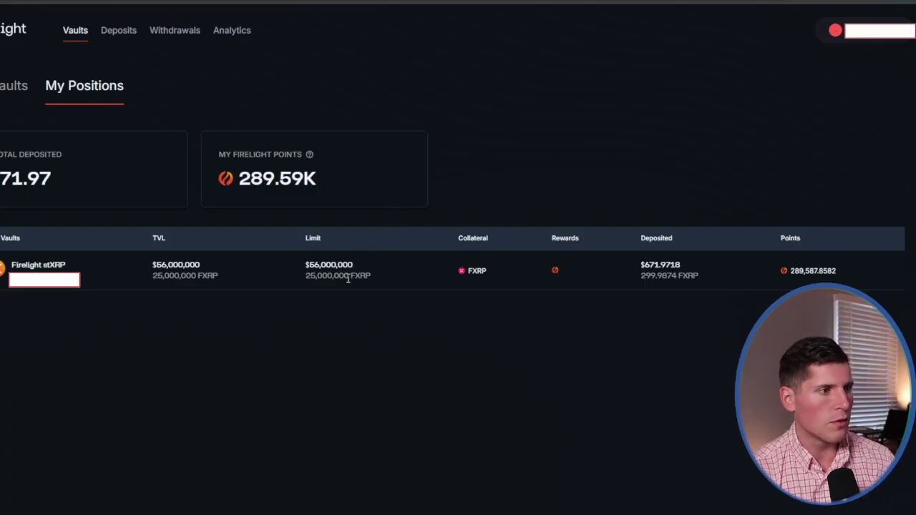
pyautogui.moveTo(371, 276); pyautogui.dragTo(304, 281)
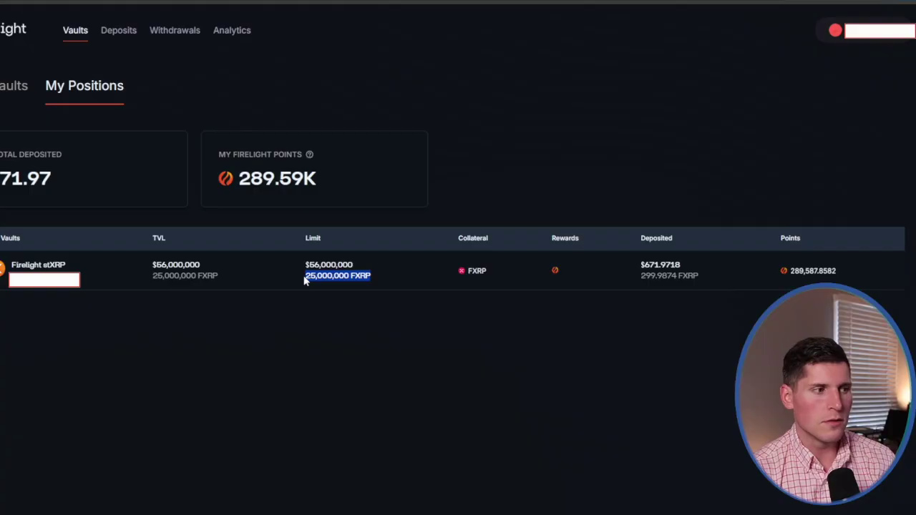
pyautogui.click(320, 294)
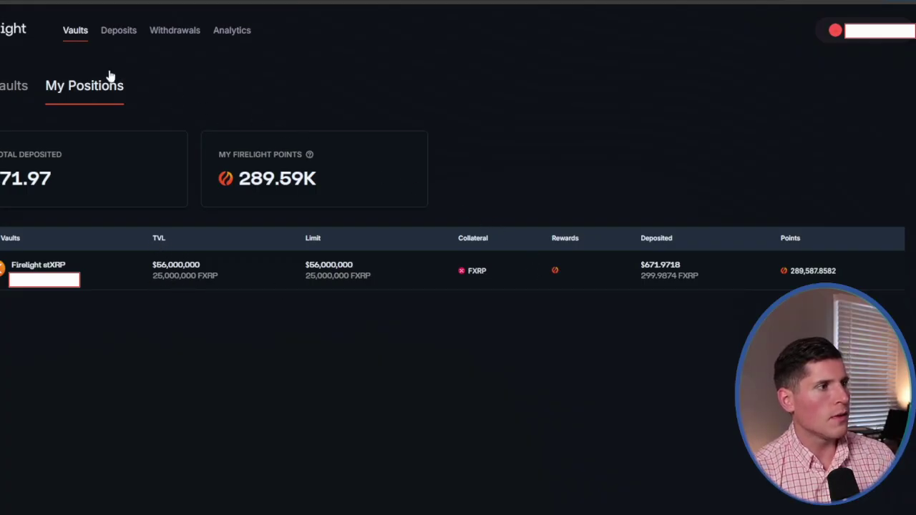
# - Open the Firelight analytics and examine the FXRP flow and new address charts
pyautogui.click(227, 30)
pyautogui.scroll(-5, 539, 190)
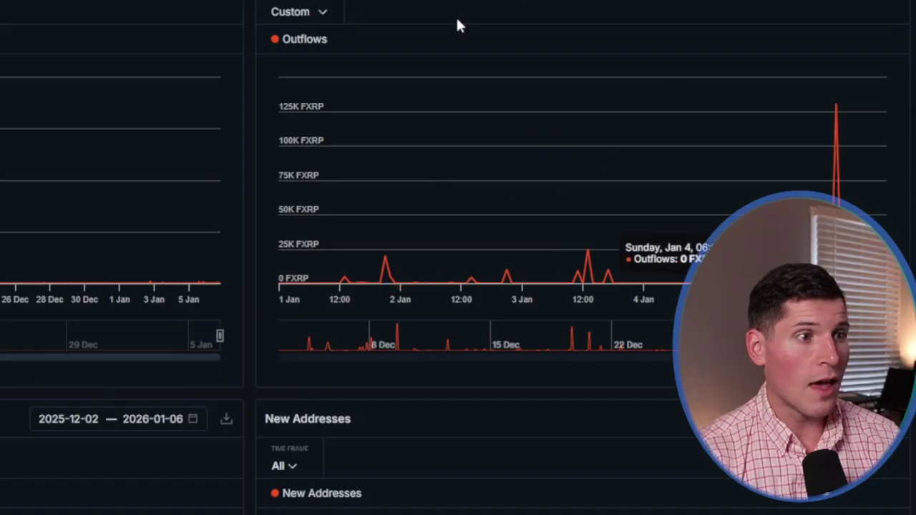
pyautogui.scroll(2, 560, 98)
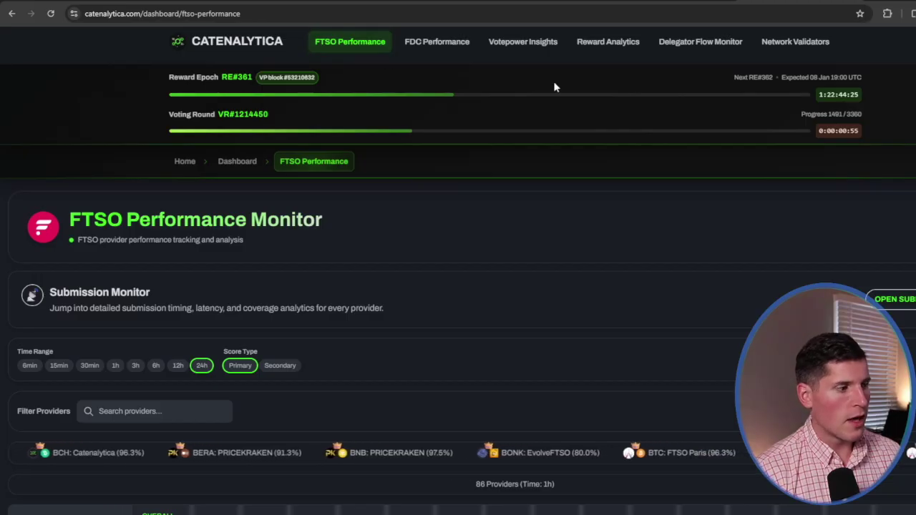
# - Examine the FTSO provider performance table on Catenalytica and filter it to the provider FlareBus
pyautogui.scroll(-1, 458, 287)
pyautogui.scroll(-5, 458, 287)
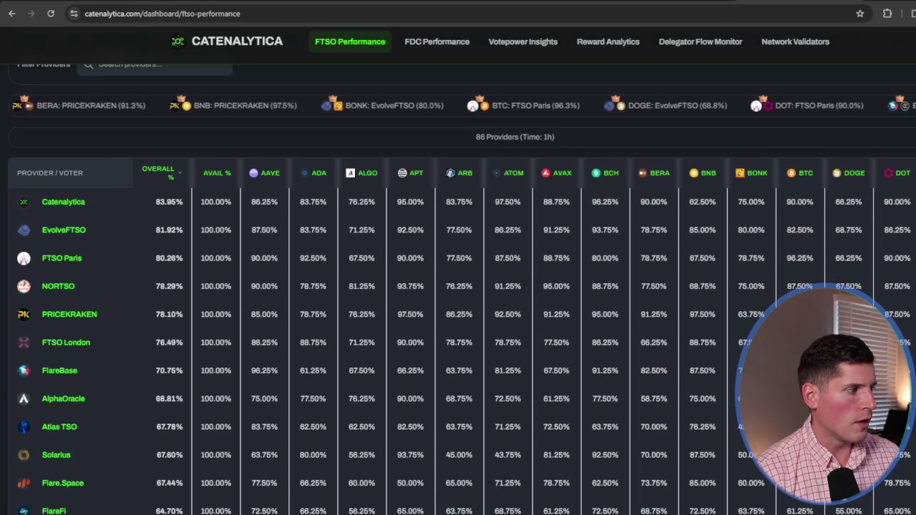
pyautogui.scroll(-1, 458, 287)
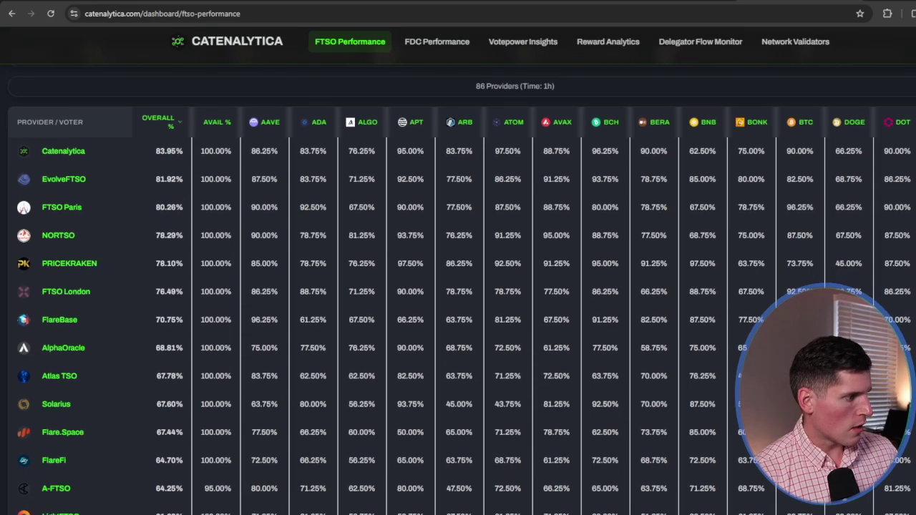
pyautogui.scroll(2, 530, 107)
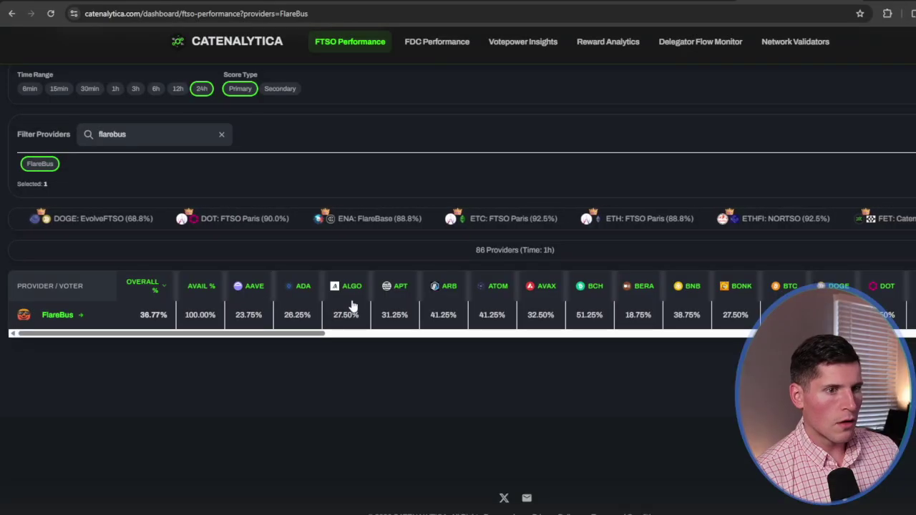
# - Examine FlareBus's overall performance score and its 24h USDX/USD price tracking chart
pyautogui.moveTo(176, 333); pyautogui.dragTo(93, 339)
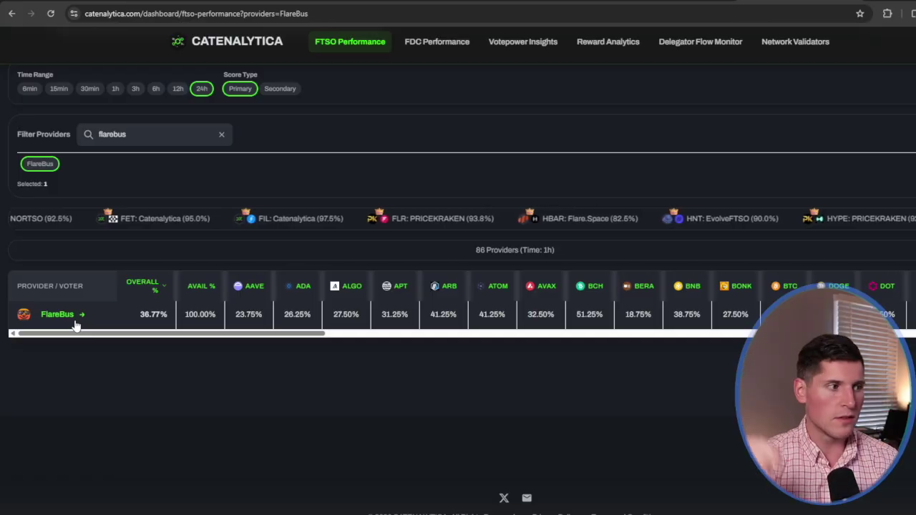
pyautogui.click(733, 219)
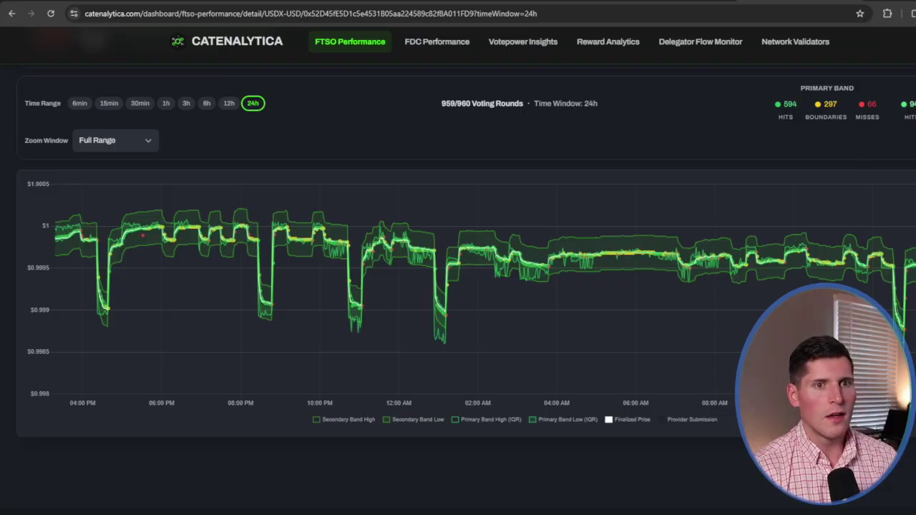
pyautogui.scroll(3, 719, 71)
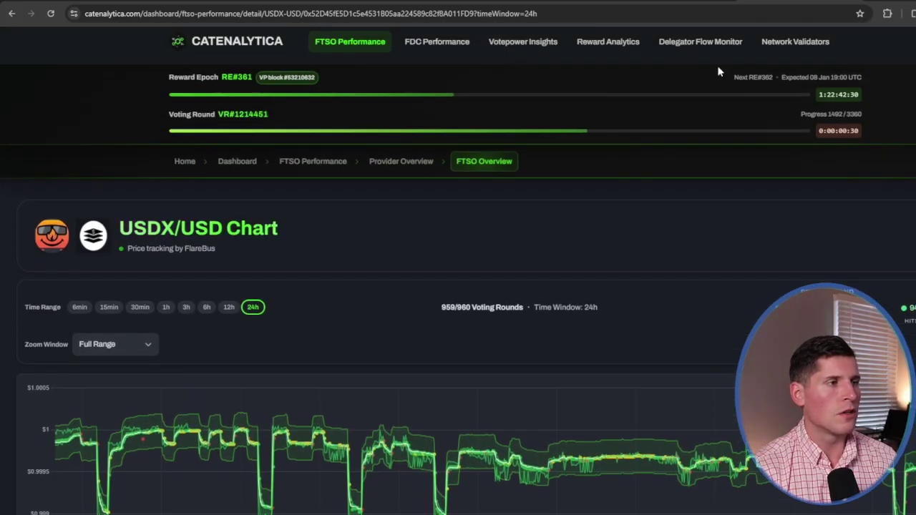
# - Open the reward analytics and examine FlareBus's delegation APY, staking APY and reward breakdown
pyautogui.click(598, 48)
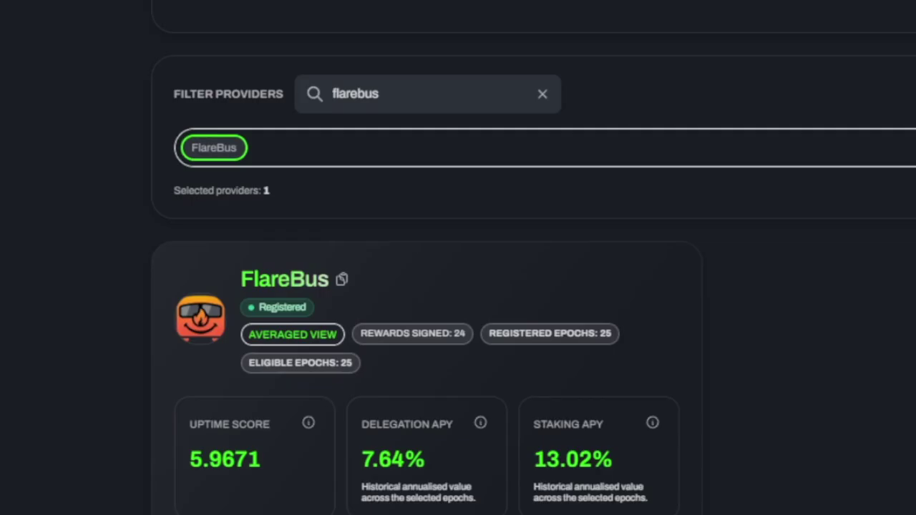
pyautogui.scroll(-2, 458, 286)
pyautogui.scroll(-1, 458, 286)
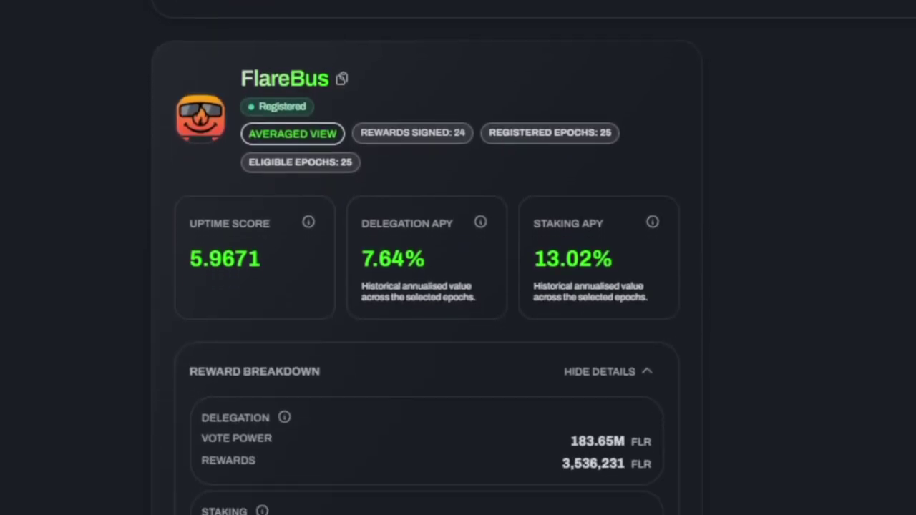
# - Review FlareBus's delegation, staking and provider earnings figures in the averaged reward breakdown
pyautogui.scroll(-2, 242, 240)
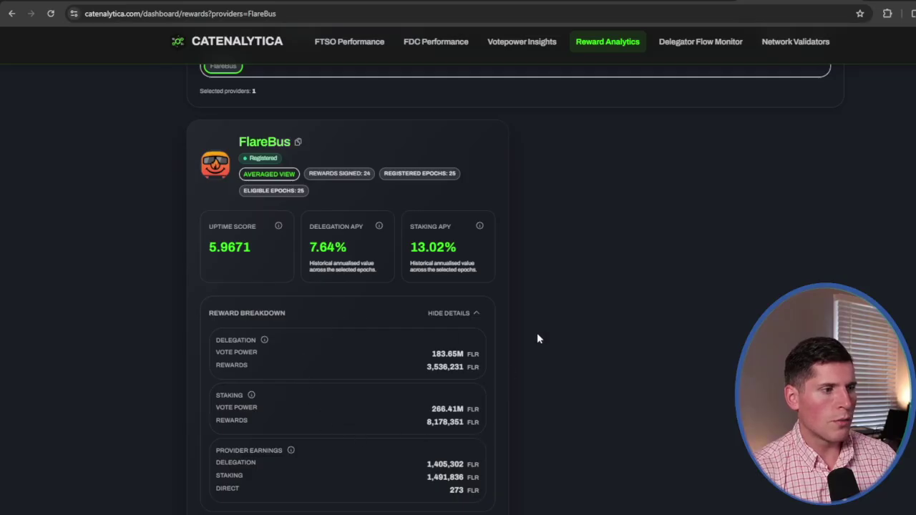
pyautogui.scroll(-1, 458, 286)
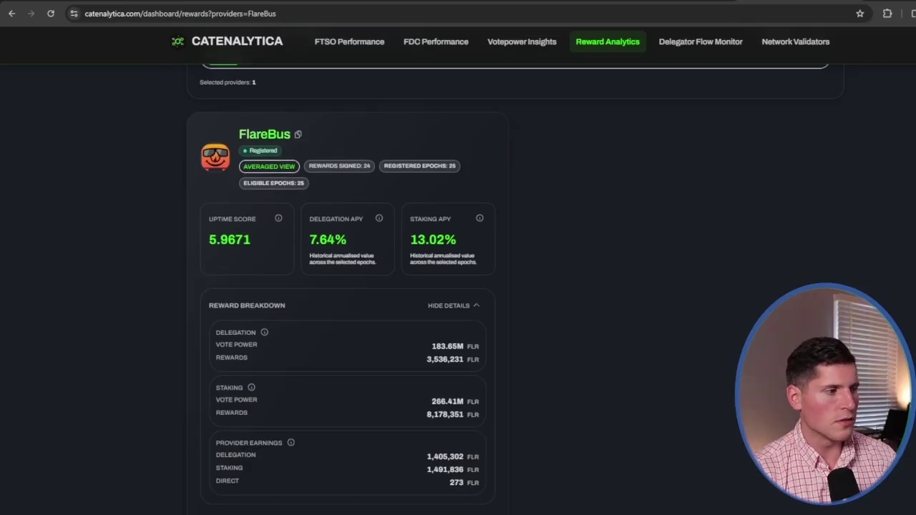
pyautogui.scroll(5, 458, 286)
pyautogui.scroll(2, 458, 287)
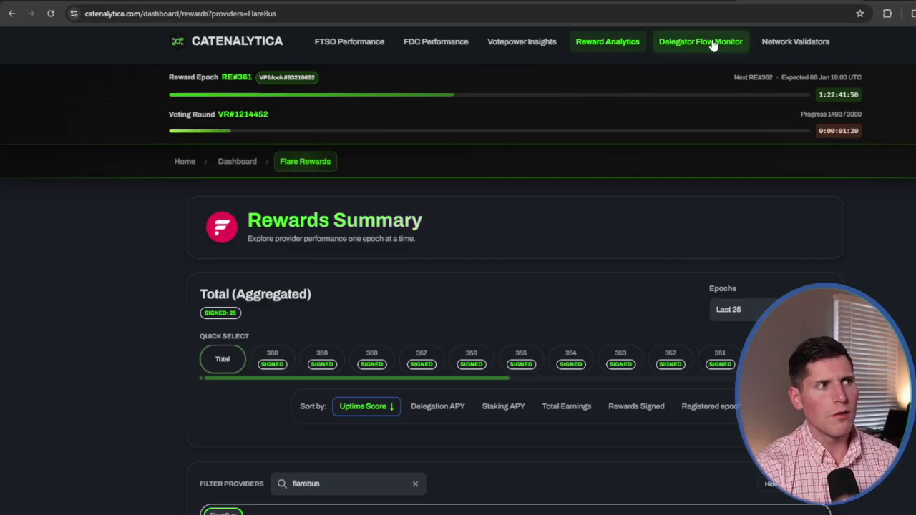
# - Open the FDC performance data and compare the providers' hit rates and correct votes over the 24h window
pyautogui.click(426, 39)
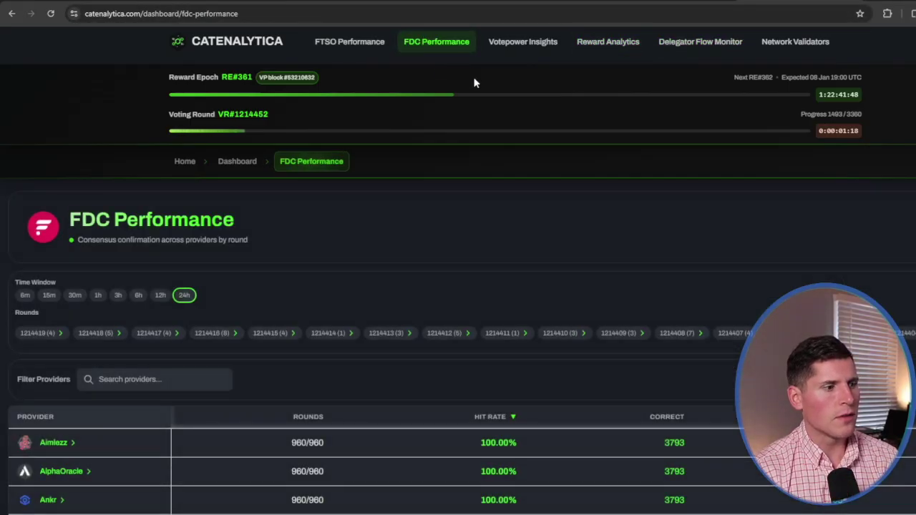
pyautogui.scroll(-1, 835, 191)
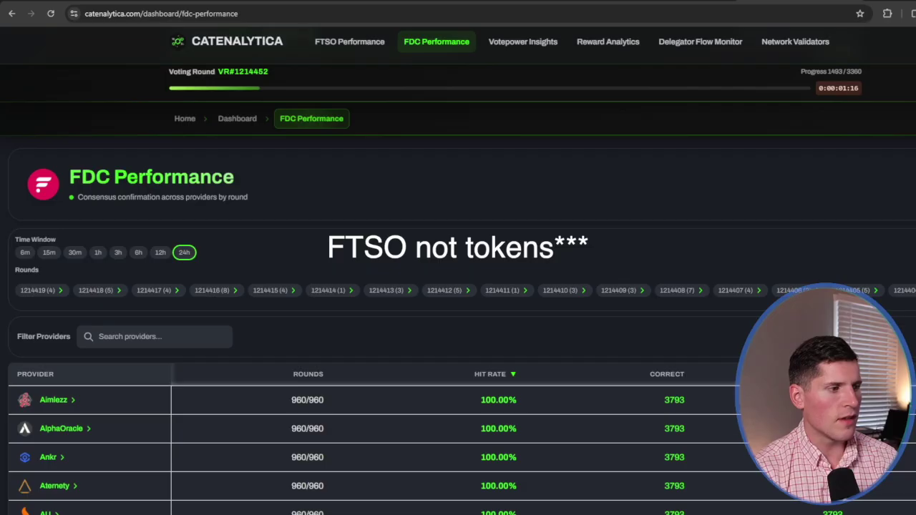
pyautogui.scroll(-2, 458, 322)
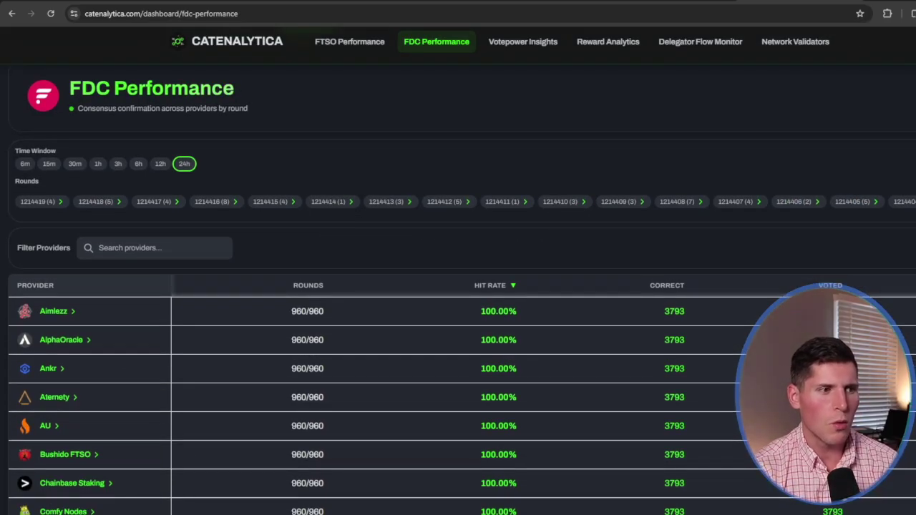
pyautogui.scroll(-3, 458, 322)
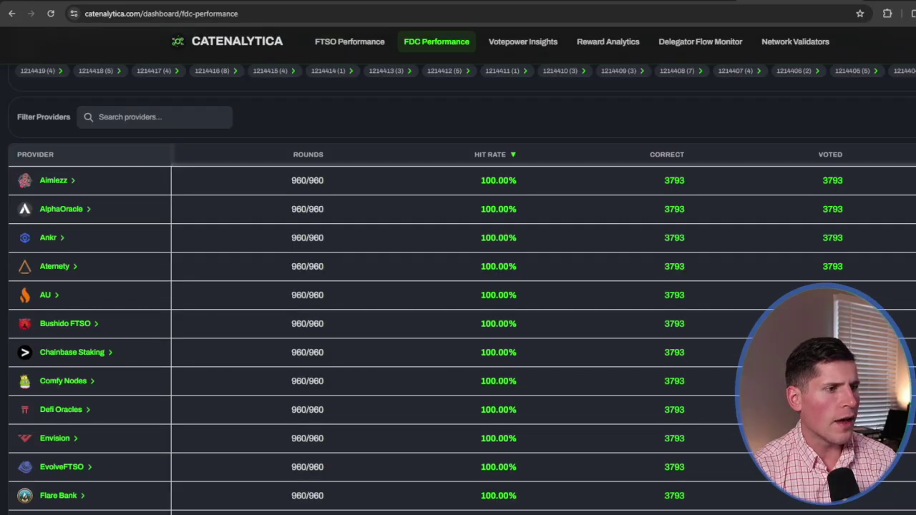
pyautogui.scroll(-10, 458, 286)
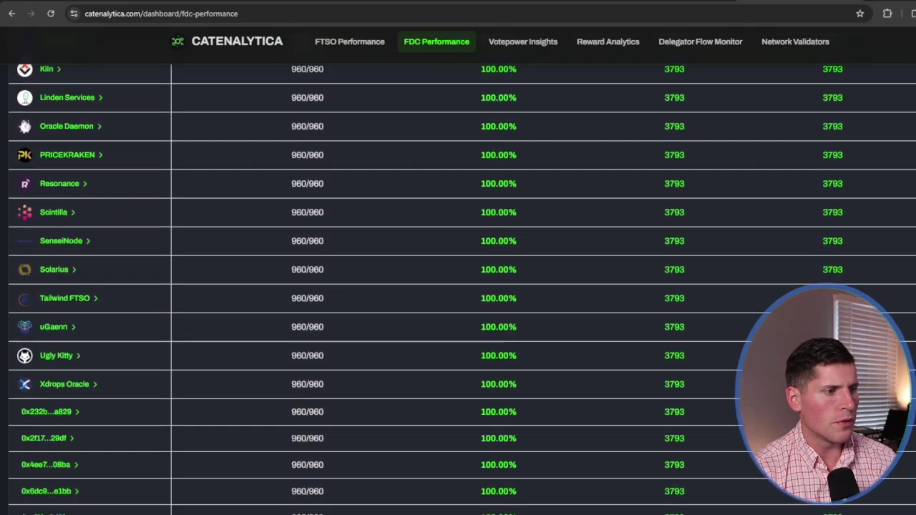
pyautogui.scroll(-4, 458, 286)
pyautogui.scroll(1, 458, 287)
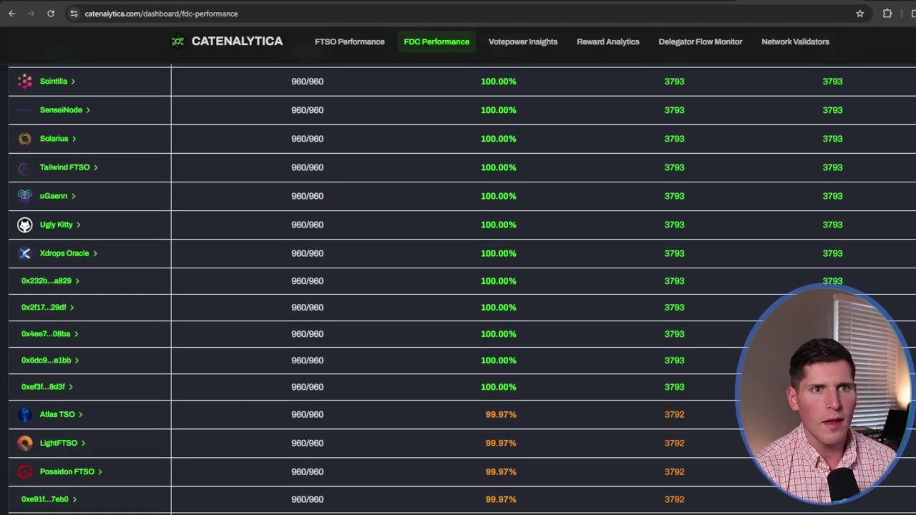
pyautogui.scroll(4, 458, 287)
pyautogui.scroll(-1, 458, 286)
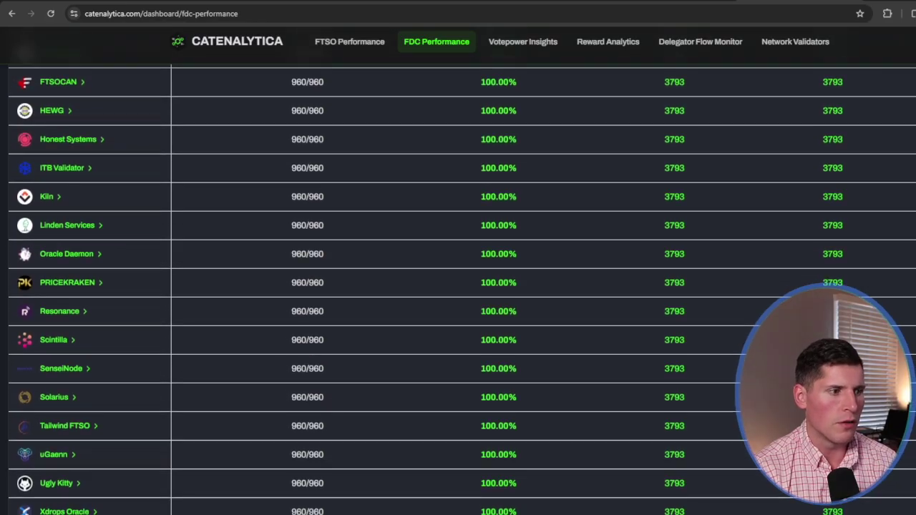
pyautogui.scroll(-8, 458, 287)
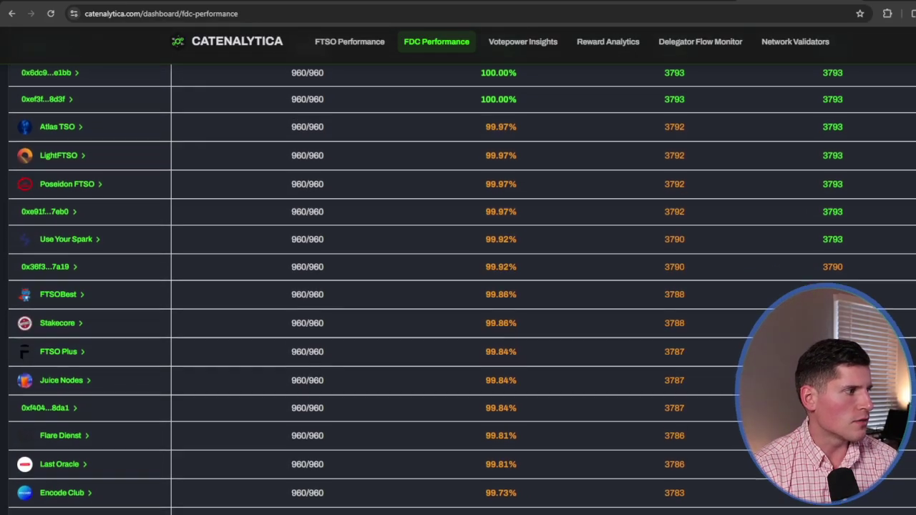
pyautogui.scroll(-2, 458, 287)
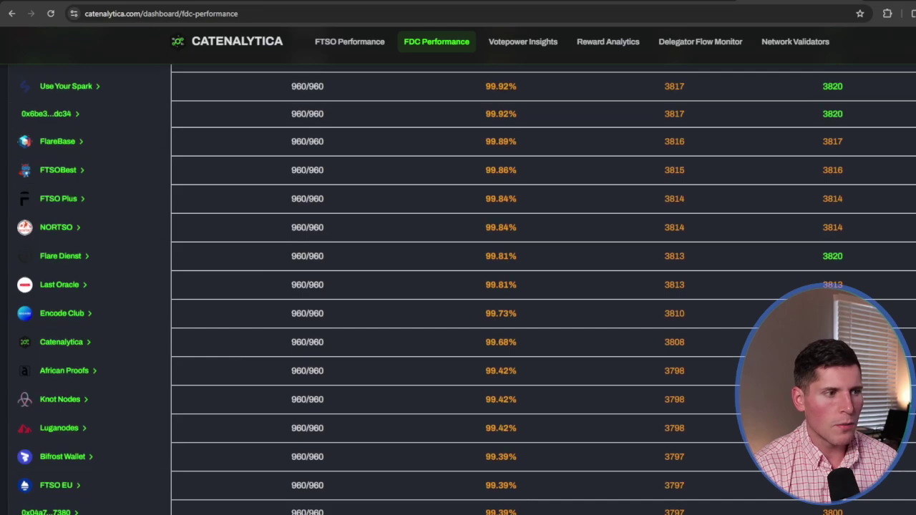
pyautogui.scroll(-6, 458, 286)
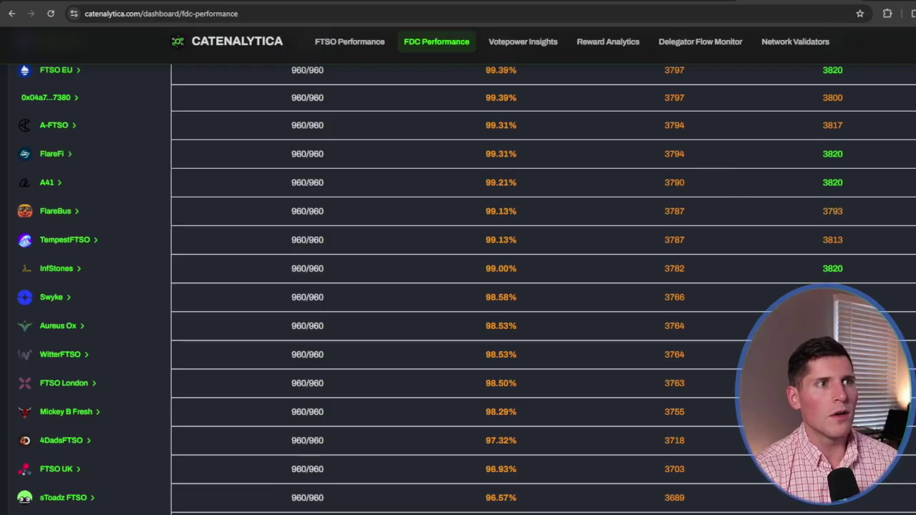
# - Switch to FlareMetrics and examine the Flare FTSO statistics and provider list
pyautogui.hotkey('ctrl', 'Tab')
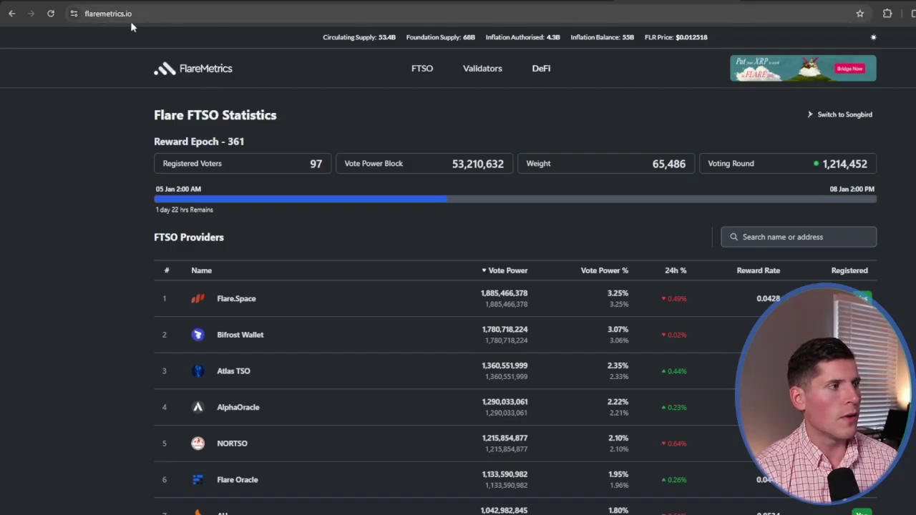